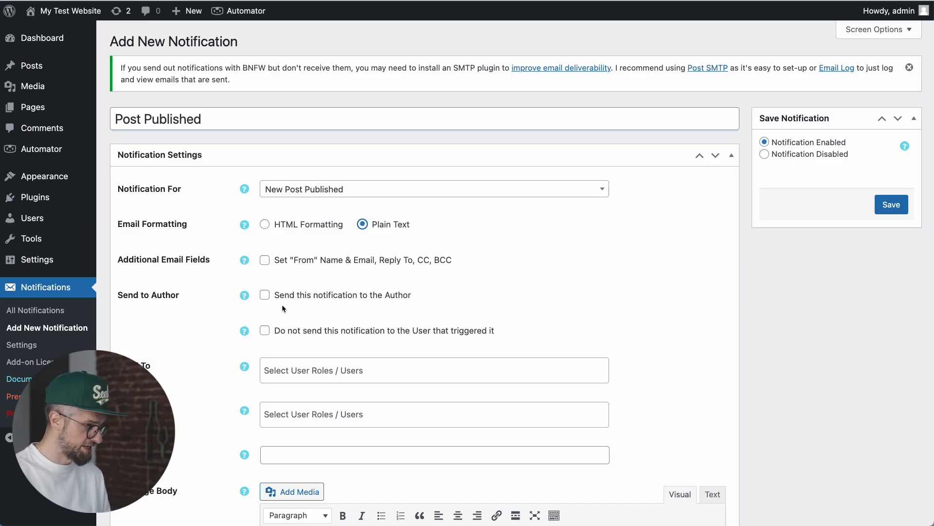
# Set the notification's Send To recipient to the dedicated notify user account
pyautogui.click(287, 371)
pyautogui.scroll(-2, 320, 277)
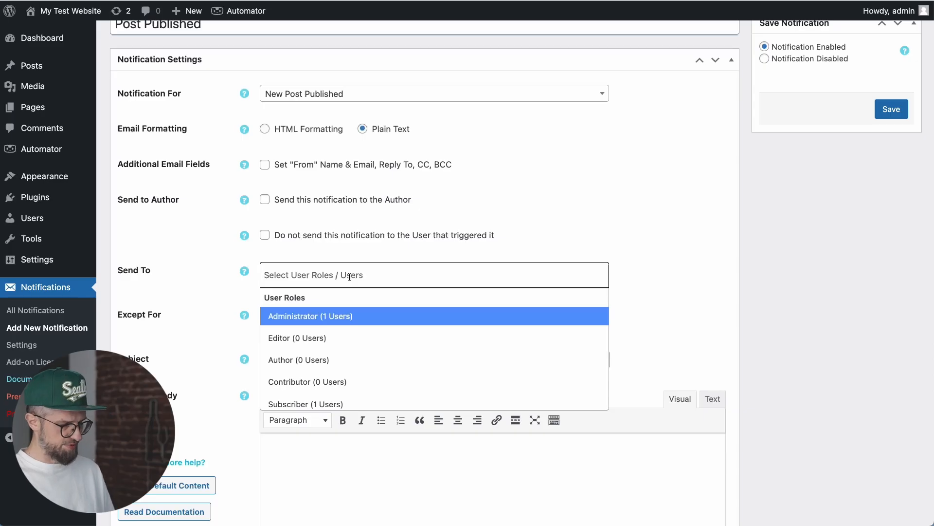
pyautogui.write('karol')
pyautogui.click(309, 316)
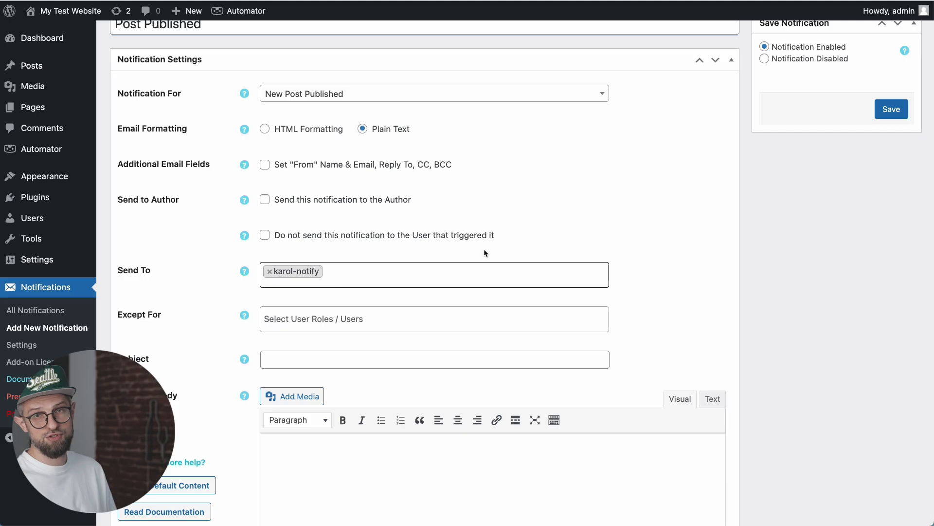
pyautogui.click(626, 253)
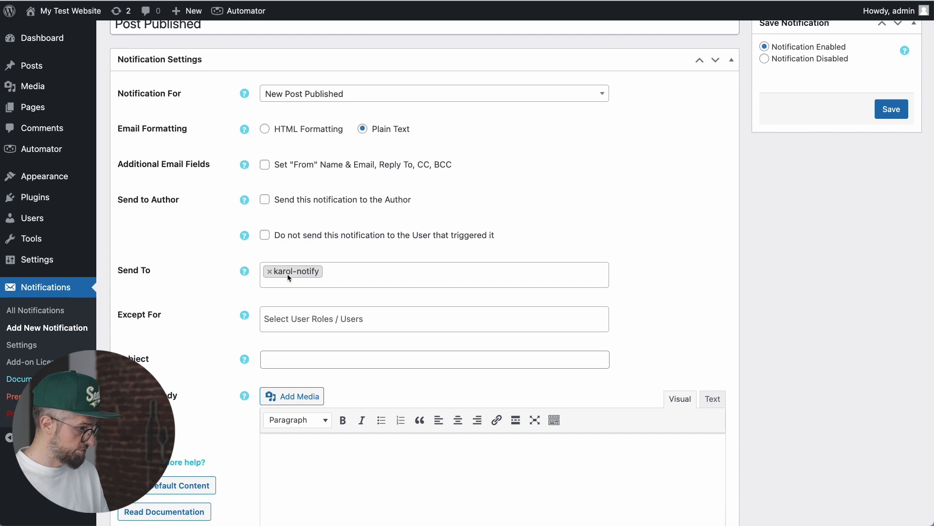
# Begin the notification's subject with the text "p_publ"
pyautogui.scroll(-1, 282, 305)
pyautogui.click(314, 339)
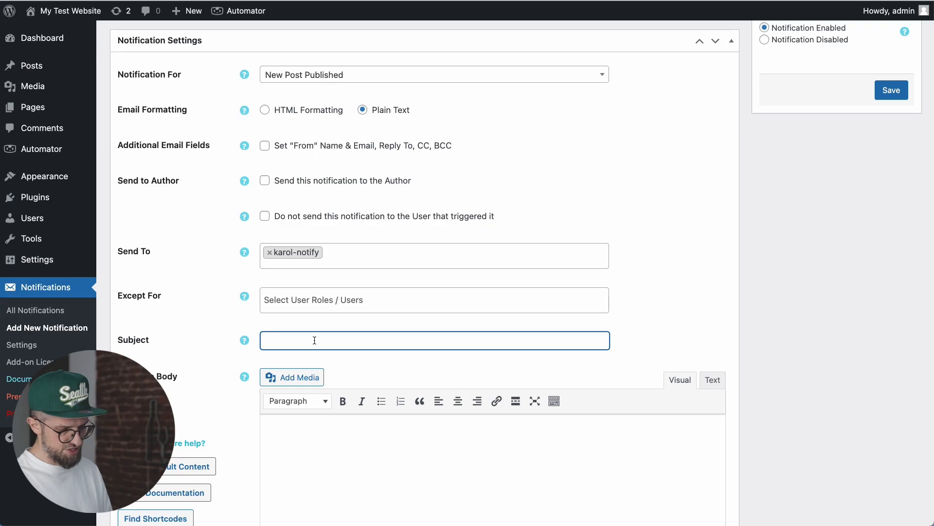
pyautogui.write('p_publ')
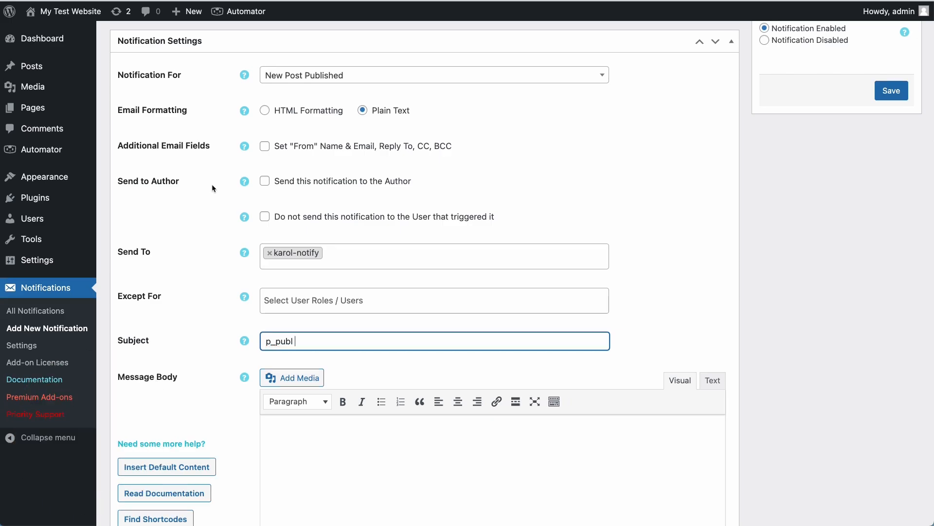
# Open the shortcode documentation for this notification, enlarge the page and find the Post / Page / Custom Post Type Shortcodes list
pyautogui.scroll(-2, 191, 347)
pyautogui.click(191, 485)
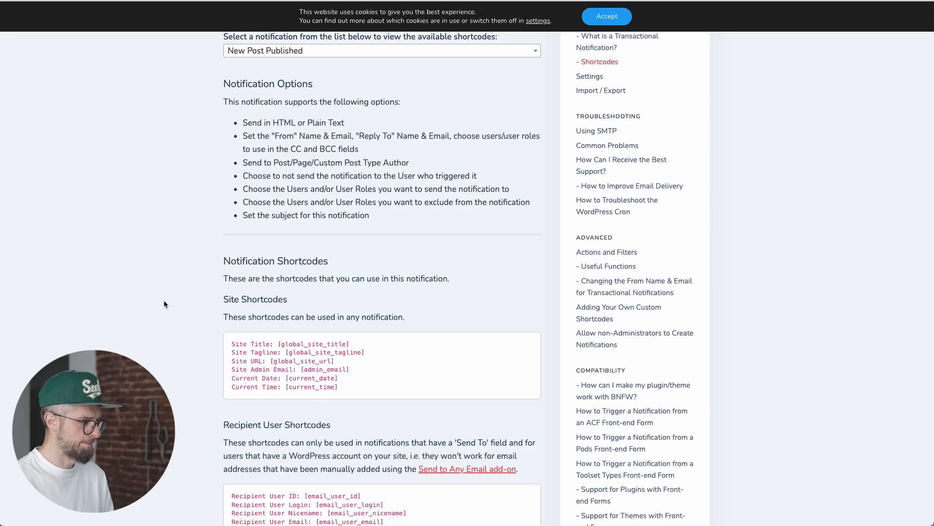
pyautogui.scroll(-3, 226, 336)
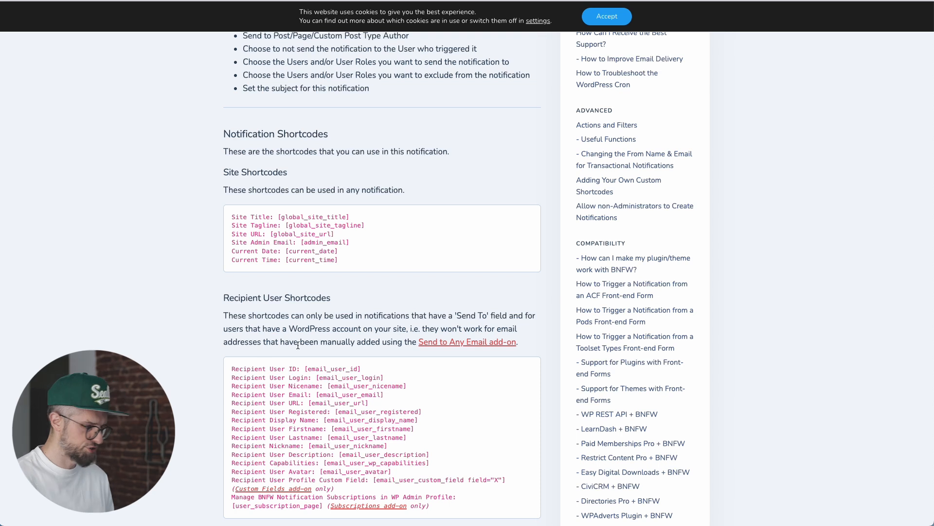
pyautogui.press('super+equal')
pyautogui.press('super+equal')
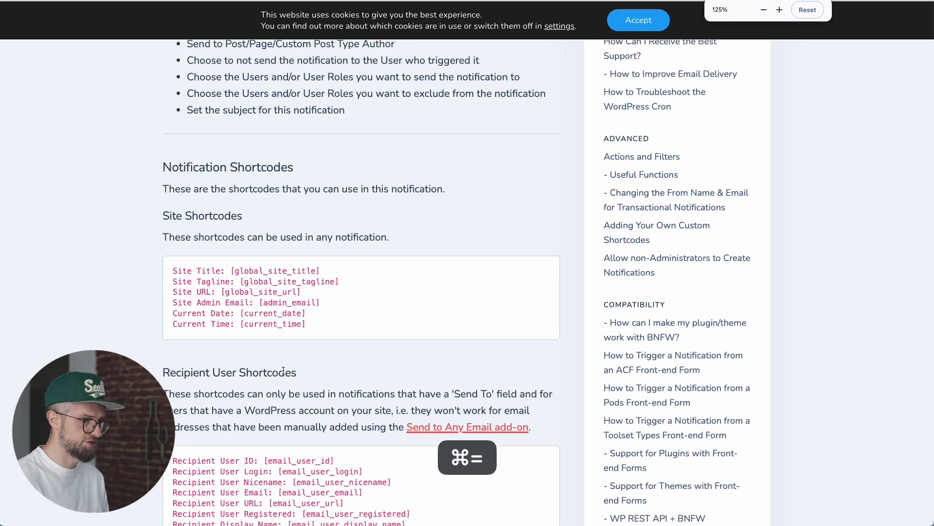
pyautogui.scroll(-5, 287, 370)
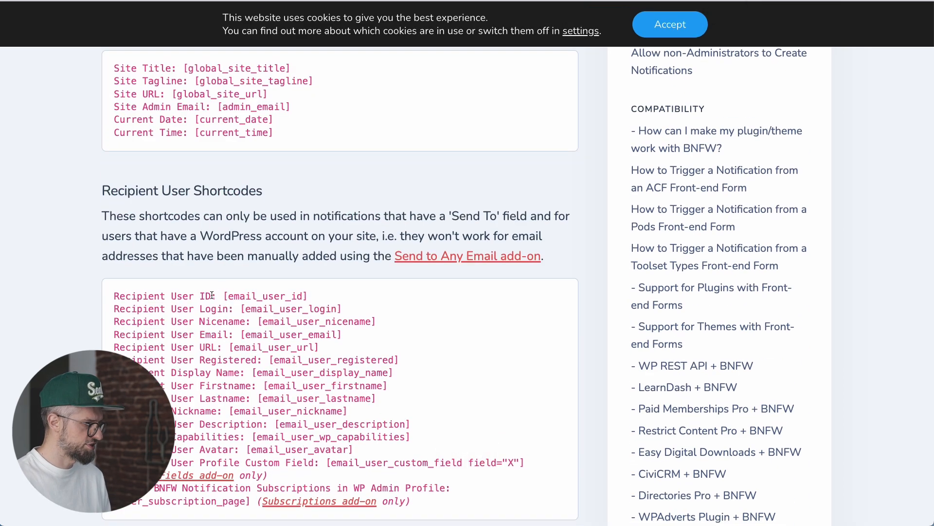
pyautogui.scroll(-6, 219, 296)
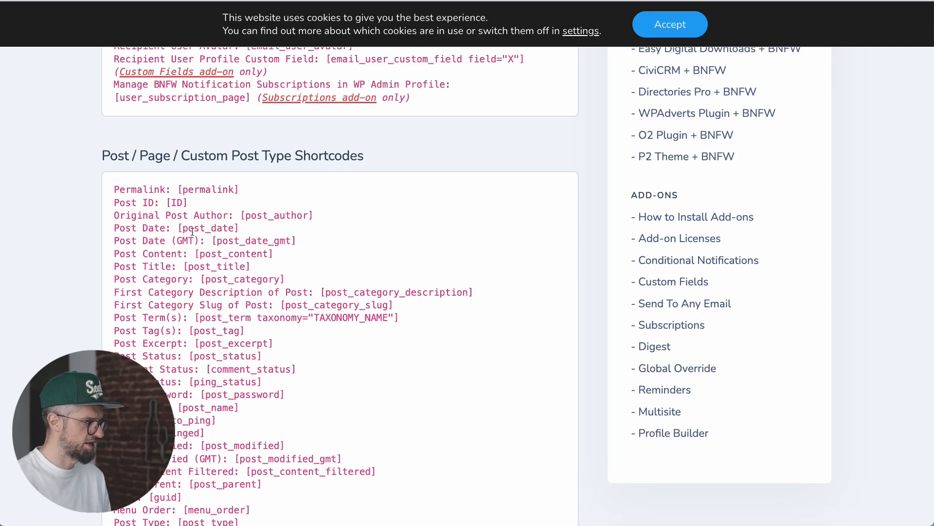
# Copy the [permalink] and [post_author] shortcodes from the documentation into the notification's subject after "p_publ"
pyautogui.moveTo(176, 189); pyautogui.dragTo(240, 189)
pyautogui.press('super+c')
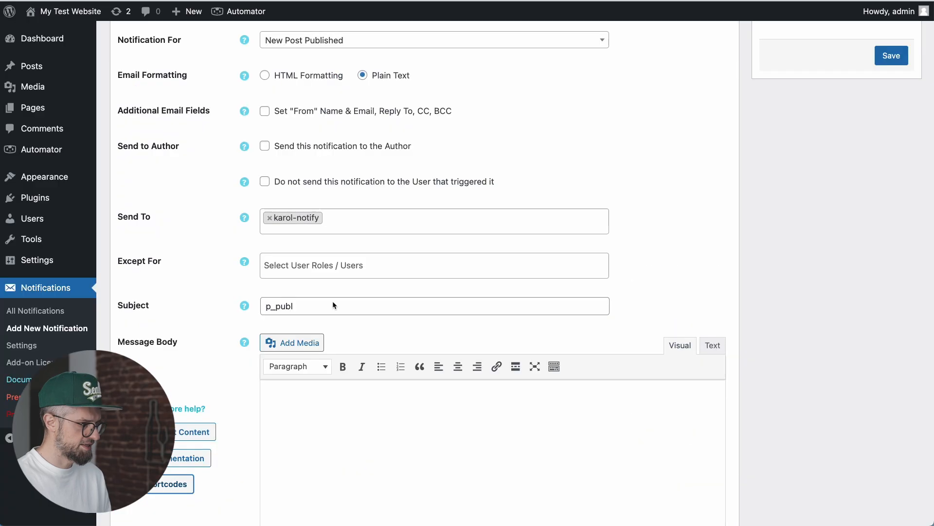
pyautogui.click(335, 309)
pyautogui.press('super+v')
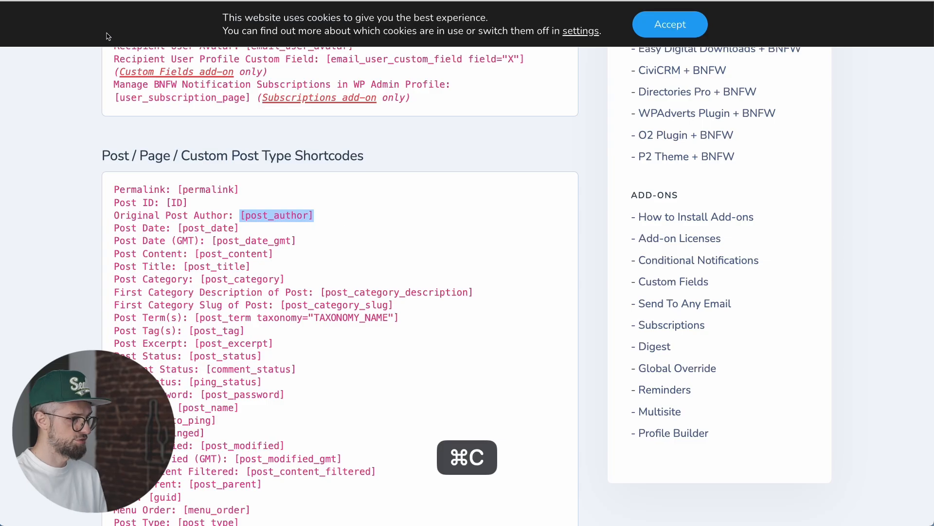
pyautogui.press('super+v')
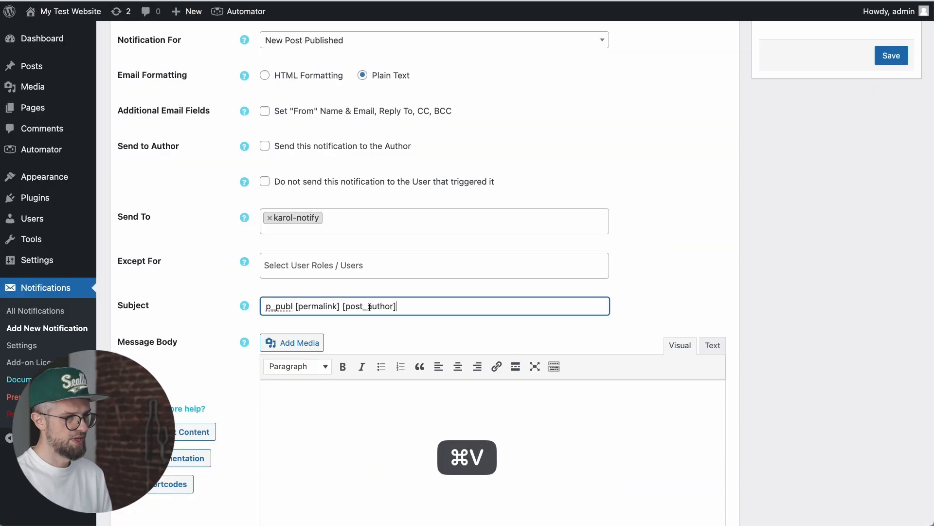
# Insert a "||" separator between "p_publ" and [permalink] in the subject
pyautogui.click(293, 312)
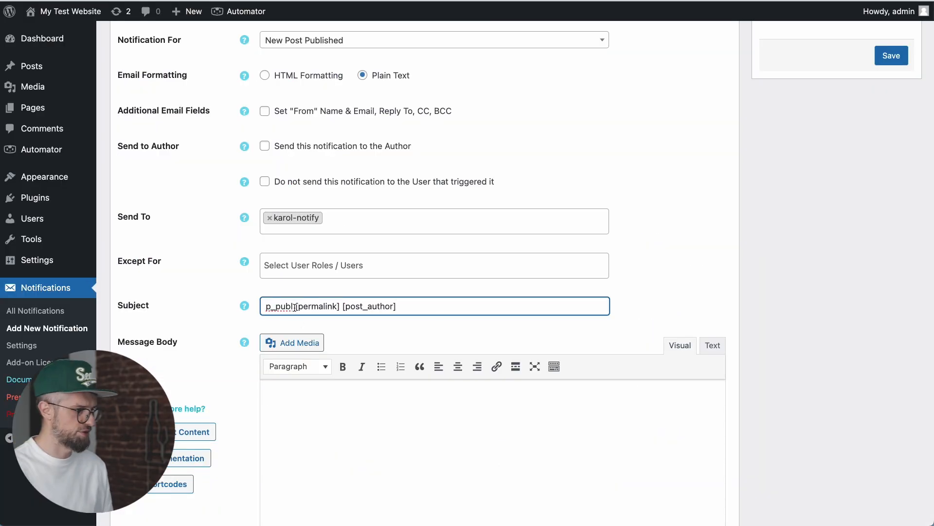
pyautogui.press('Left')
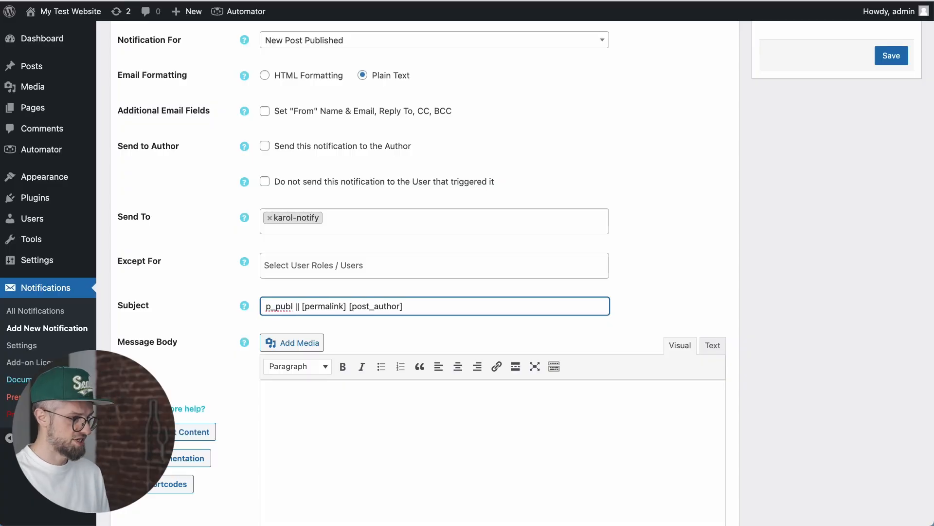
pyautogui.press('Right')
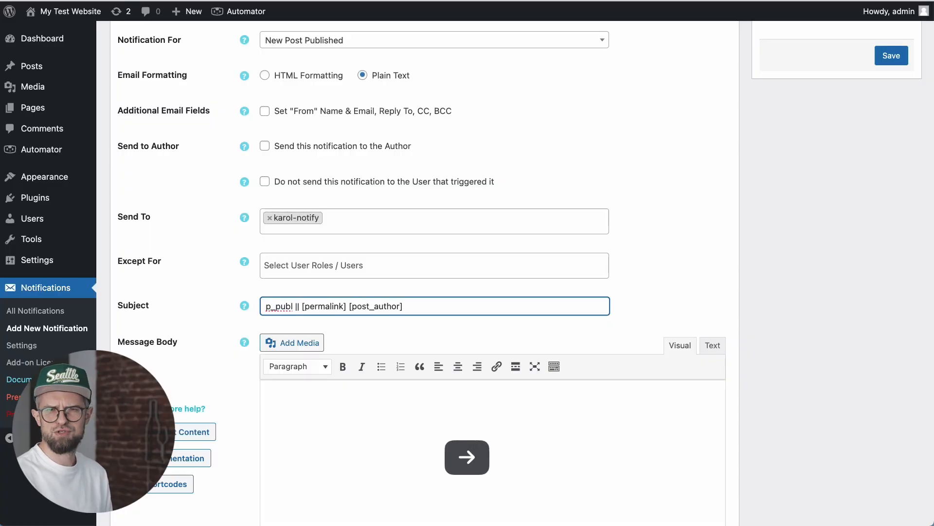
# Search the web for the "|" character and look through the results for its name
pyautogui.press('super+t')
pyautogui.press('Return')
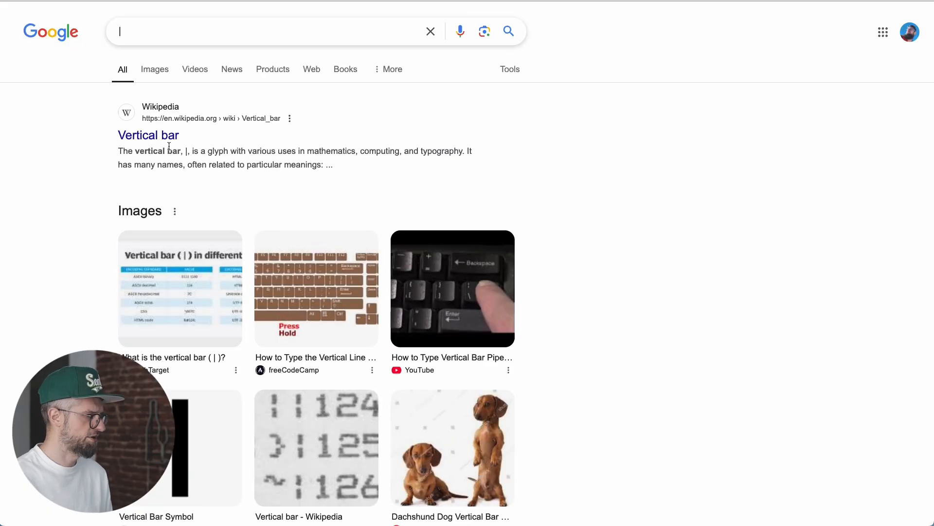
pyautogui.moveTo(136, 150); pyautogui.dragTo(209, 152)
pyautogui.click(200, 166)
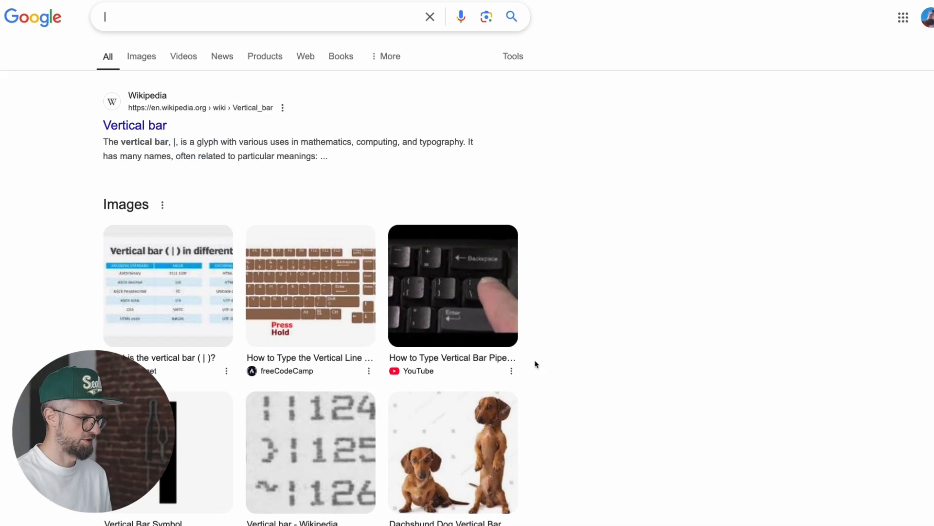
pyautogui.scroll(-3, 452, 326)
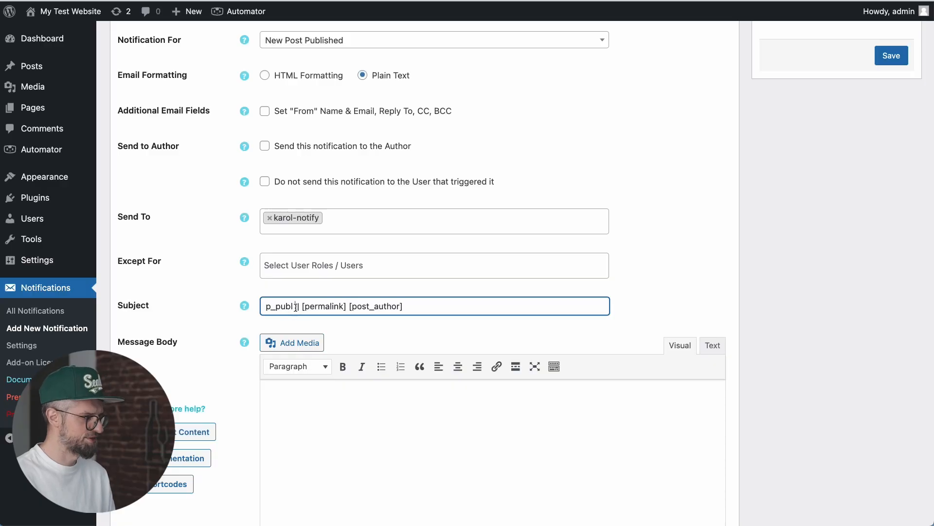
# Insert a "||" separator between [permalink] and [post_author] in the subject
pyautogui.write('||[permalink] [post_author')
pyautogui.click(347, 307)
pyautogui.write('|| [post_author')
pyautogui.scroll(-1, 400, 382)
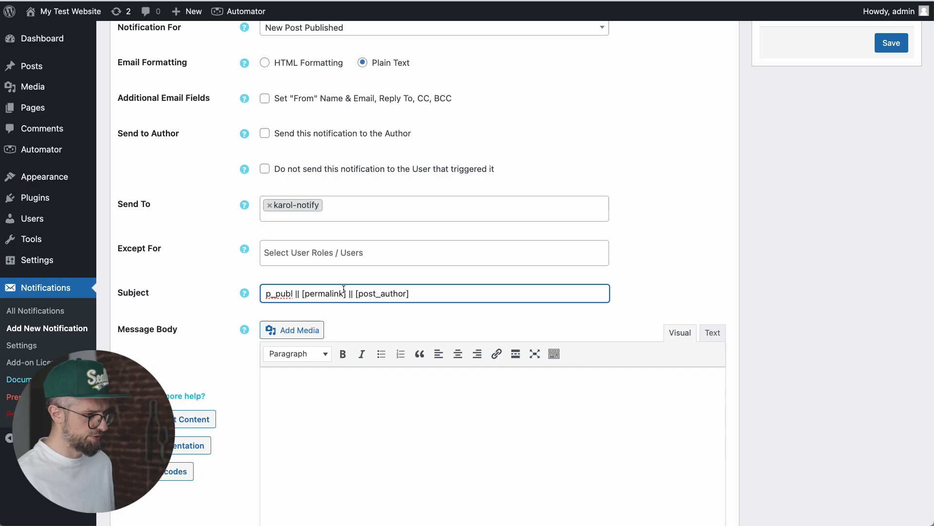
# Switch the message body to the Text editor and insert the [post_title] shortcode copied from the documentation
pyautogui.scroll(-1, 381, 360)
pyautogui.click(382, 374)
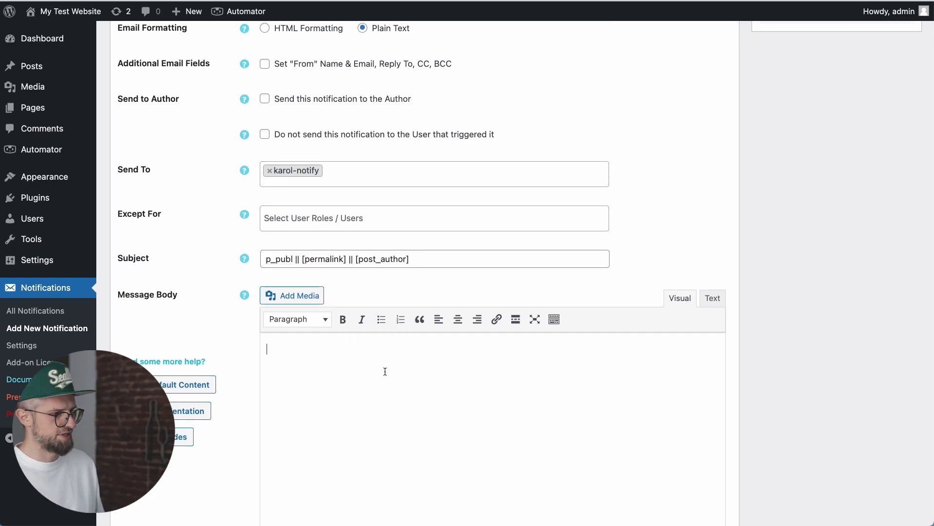
pyautogui.scroll(-3, 389, 369)
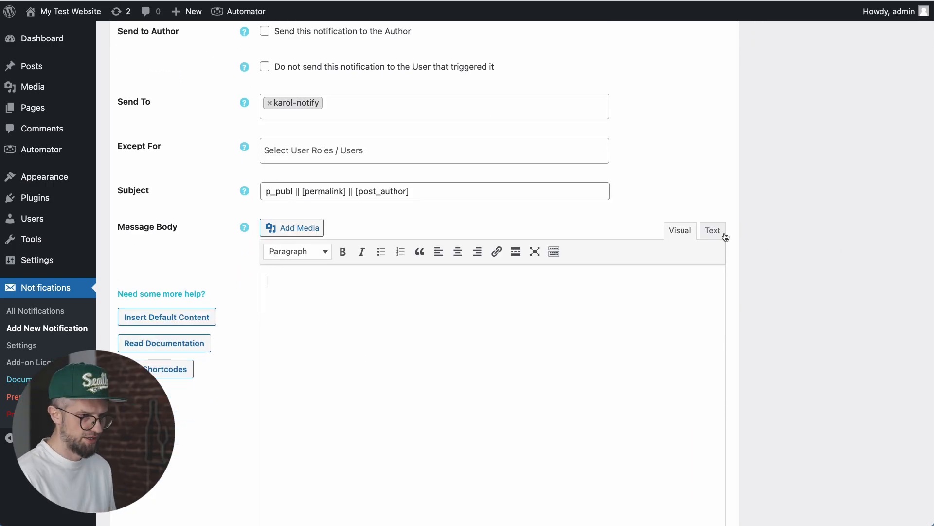
pyautogui.click(714, 230)
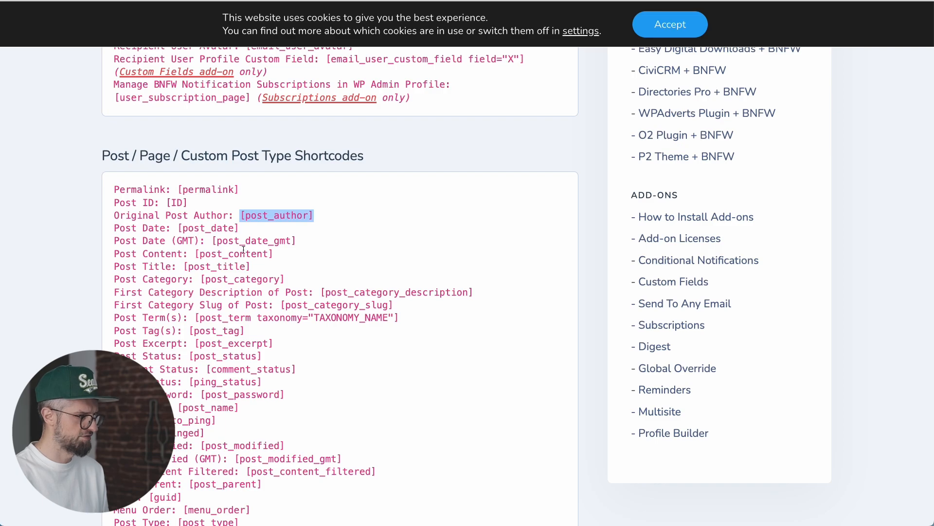
pyautogui.moveTo(184, 270); pyautogui.dragTo(249, 267)
pyautogui.press('super+c')
pyautogui.press('super+v')
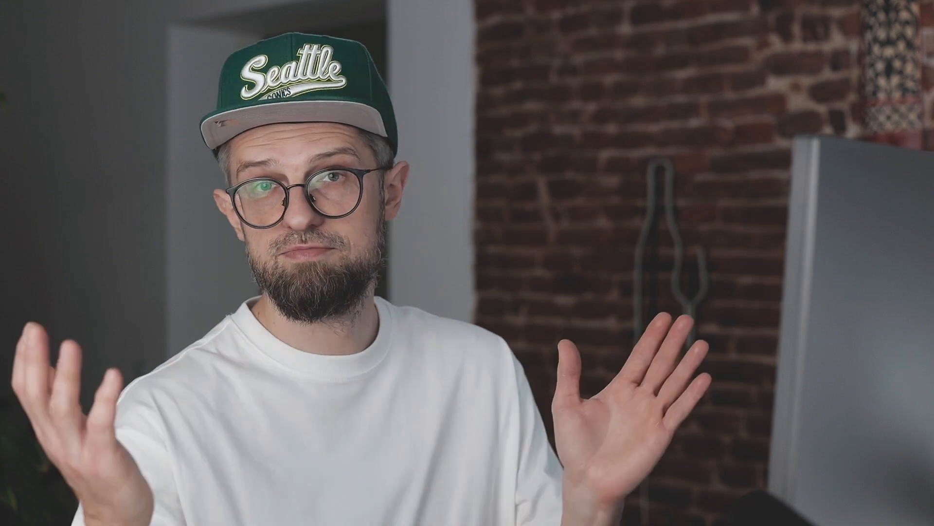
pyautogui.hotkey('shift', 'Right')
pyautogui.hotkey('shift', 'Right')
pyautogui.hotkey('shift', 'Right')
pyautogui.hotkey('shift', 'Right')
pyautogui.hotkey('shift', 'Right')
pyautogui.hotkey('shift', 'Right')
pyautogui.hotkey('shift', 'Right')
pyautogui.press('BackSpace')
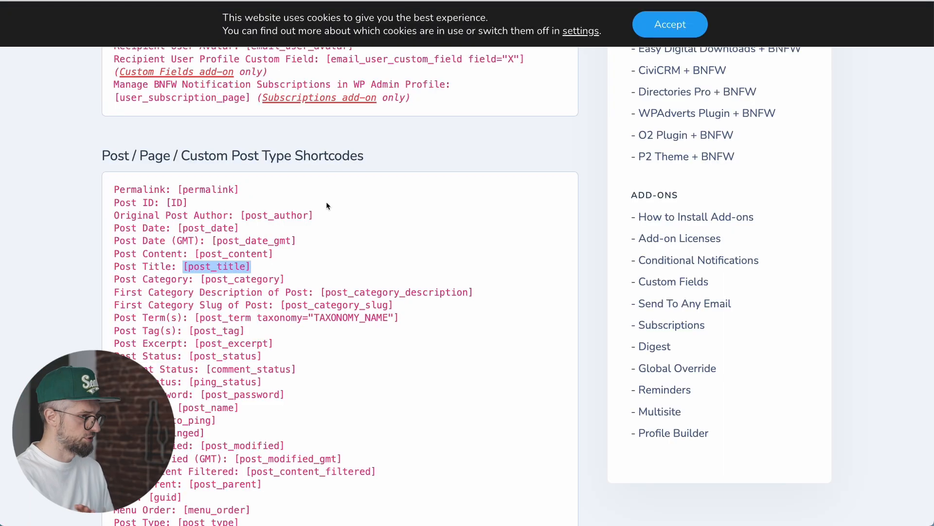
# Copy the [post_content] shortcode from the documentation
pyautogui.click(228, 227)
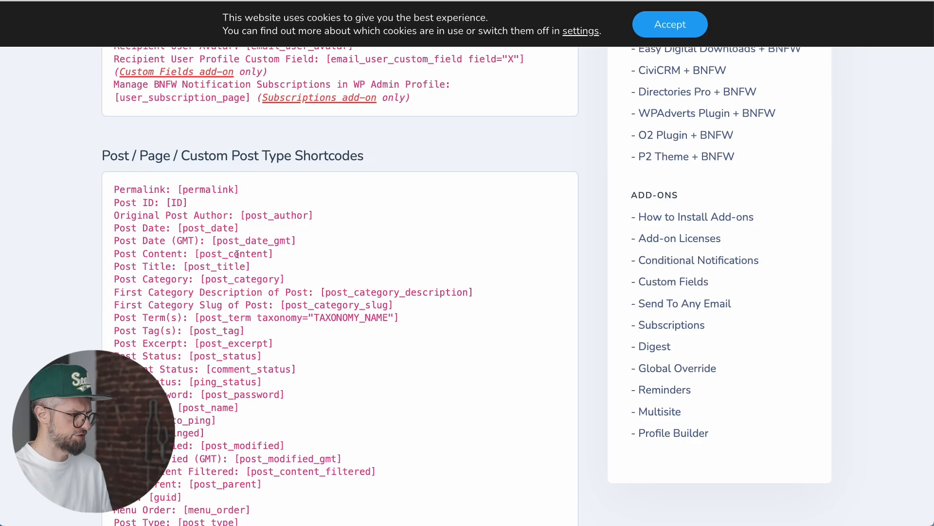
pyautogui.moveTo(195, 254); pyautogui.dragTo(292, 253)
pyautogui.press('super+c')
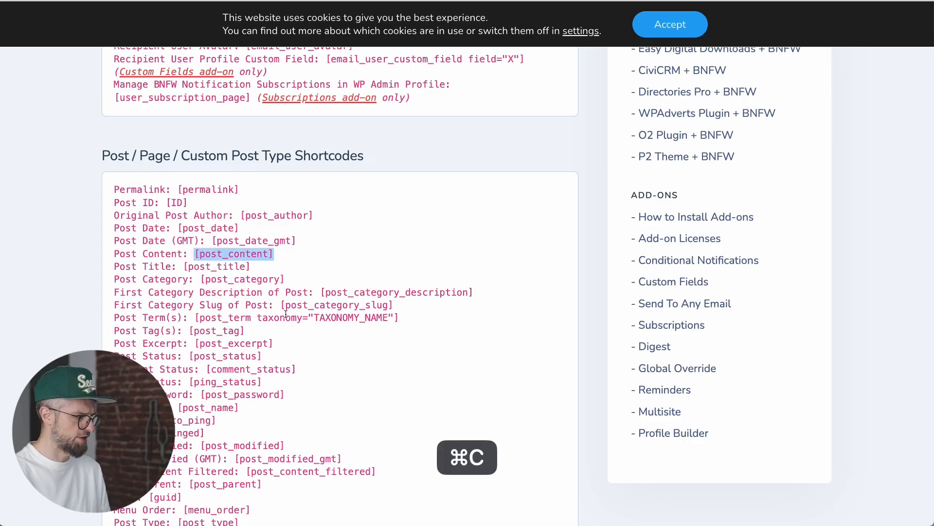
pyautogui.scroll(-3, 282, 333)
pyautogui.scroll(-2, 284, 337)
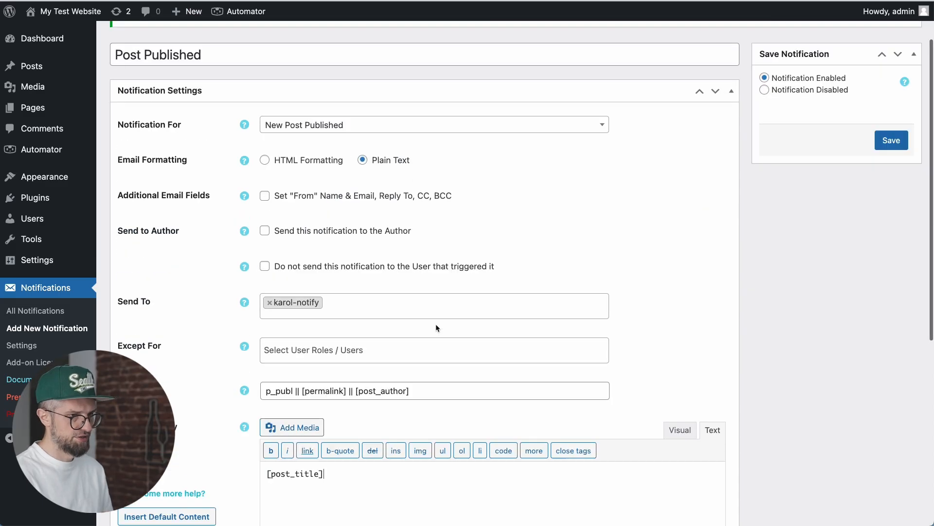
# Review the notification settings, save the notification and open the list of all notifications
pyautogui.scroll(-6, 436, 323)
pyautogui.scroll(6, 428, 325)
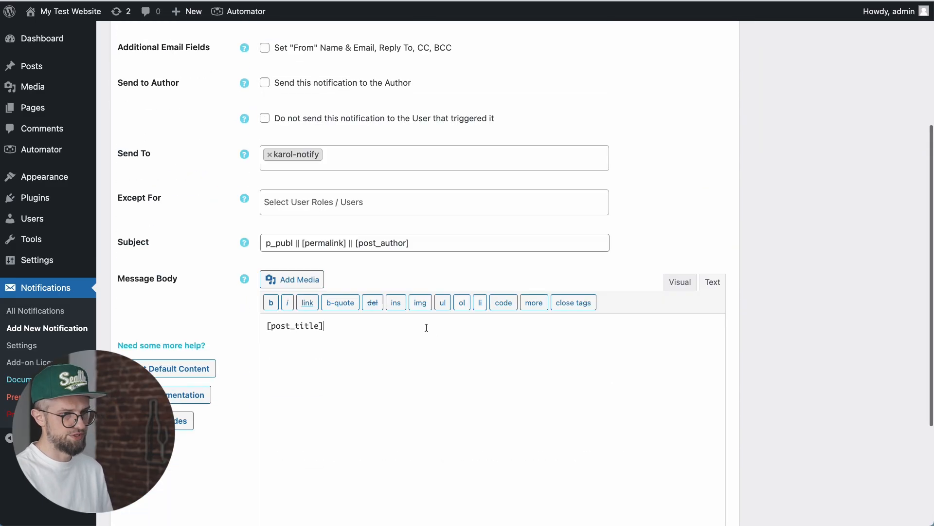
pyautogui.click(890, 131)
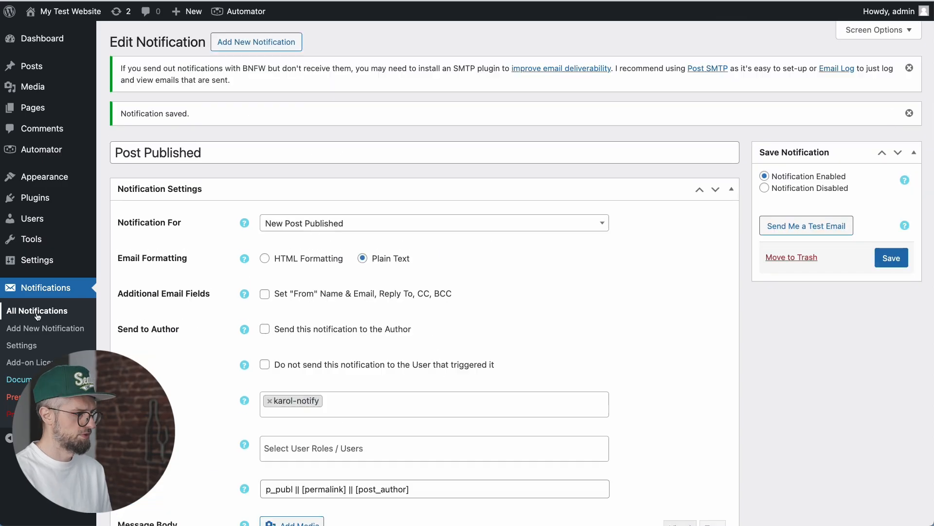
pyautogui.click(38, 314)
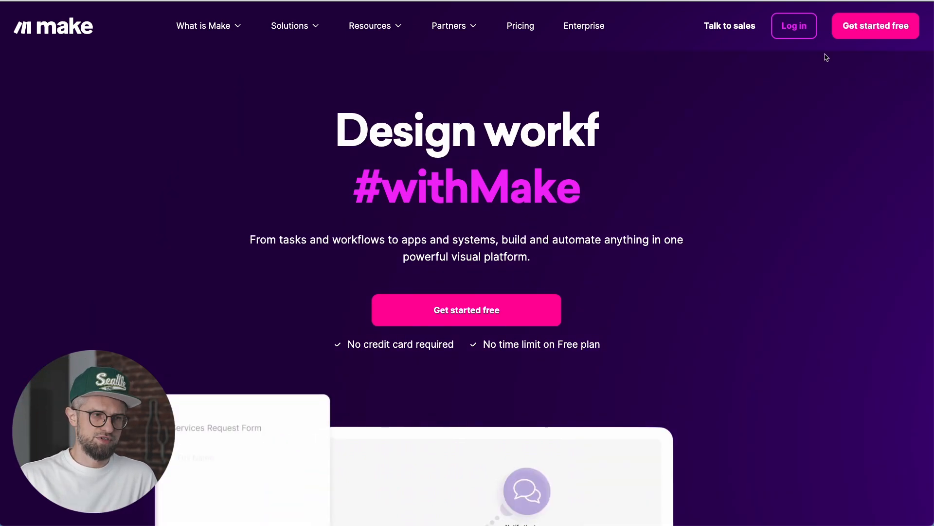
# Switch to Make, log in to the account and create a new scenario
pyautogui.click(788, 39)
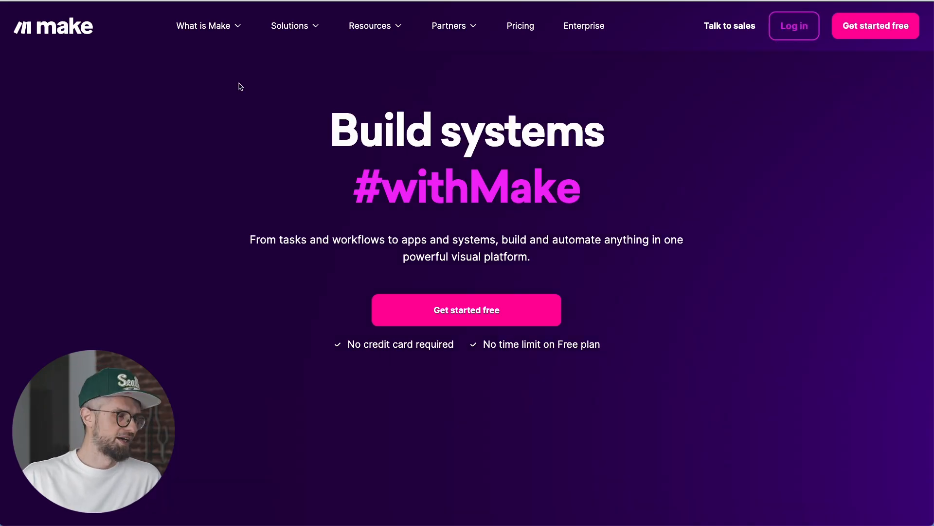
pyautogui.click(217, 234)
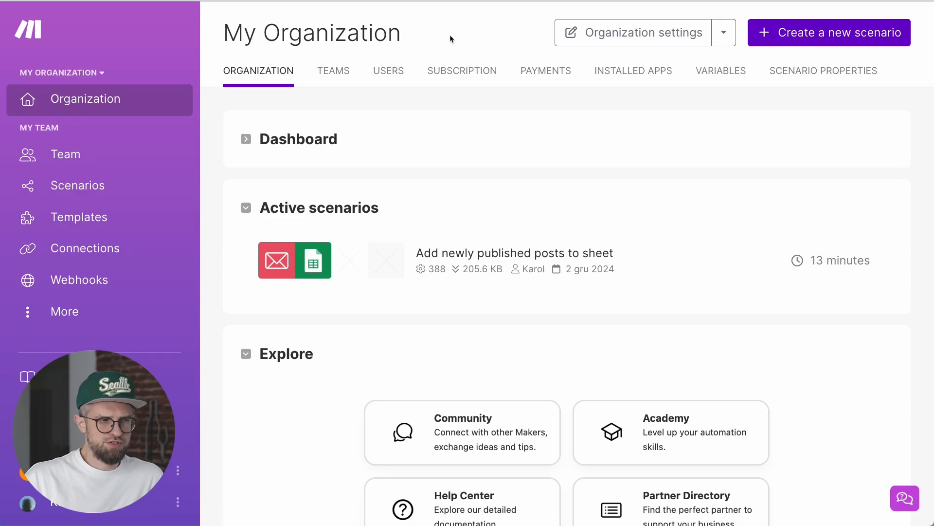
pyautogui.click(771, 40)
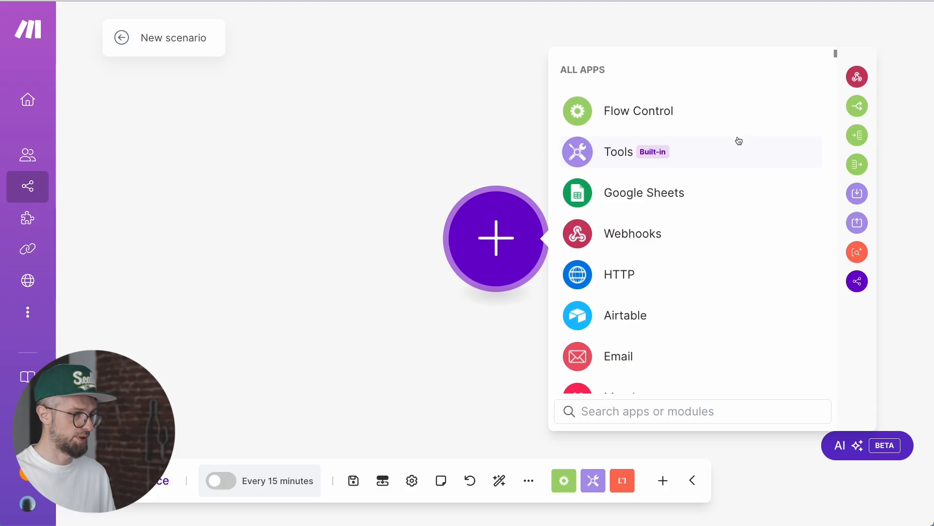
# Add an Email Watch Emails trigger that watches the INBOX folder with the criteria All emails
pyautogui.click(718, 349)
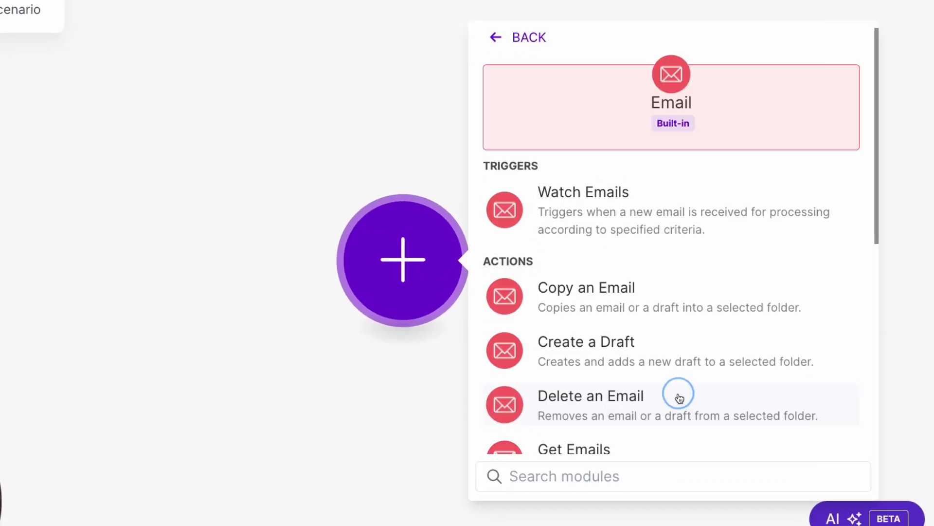
pyautogui.click(687, 221)
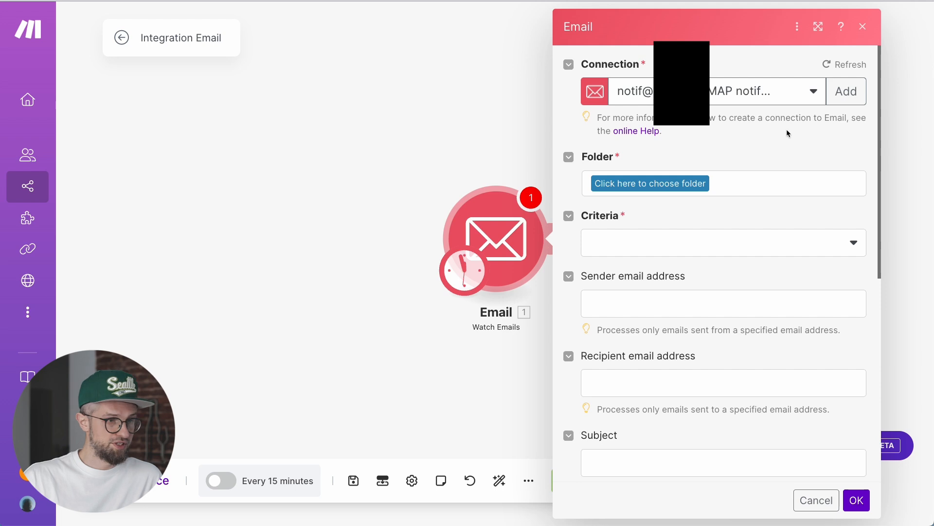
pyautogui.click(682, 185)
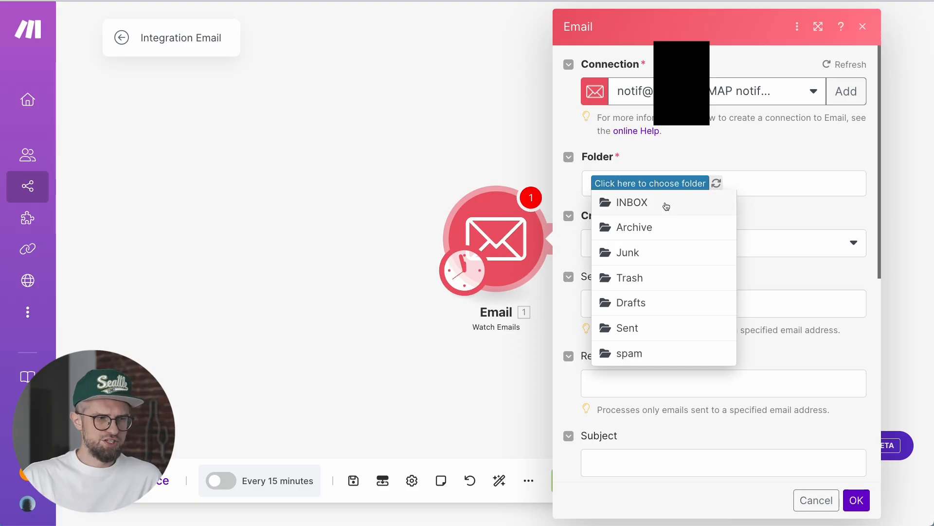
pyautogui.click(664, 201)
pyautogui.click(655, 241)
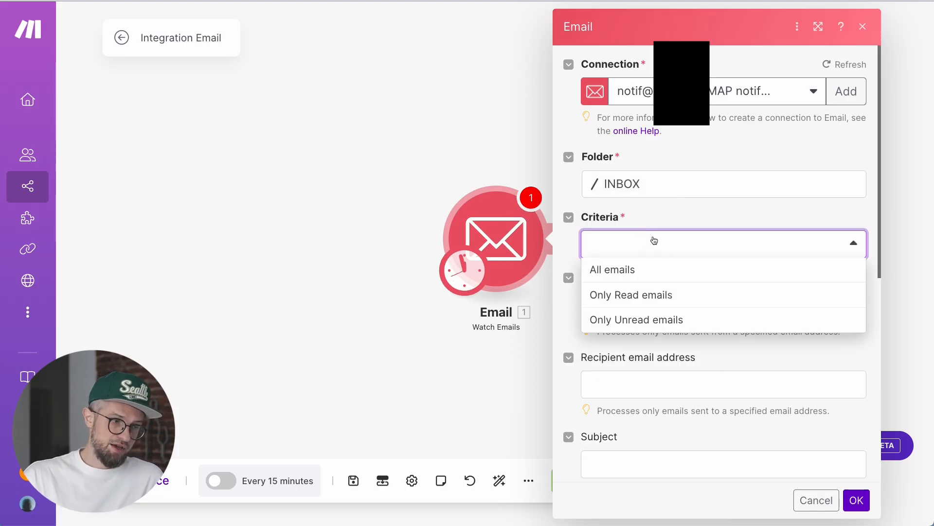
pyautogui.click(629, 270)
# Set the trigger's Subject filter to p_publ, matching the subject prefix of the WordPress notification
pyautogui.scroll(-1, 628, 311)
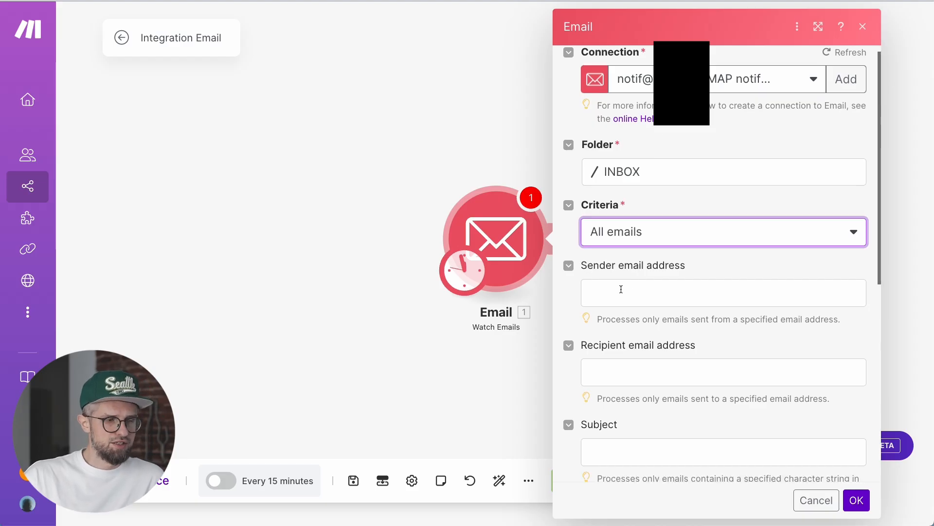
pyautogui.scroll(-1, 621, 285)
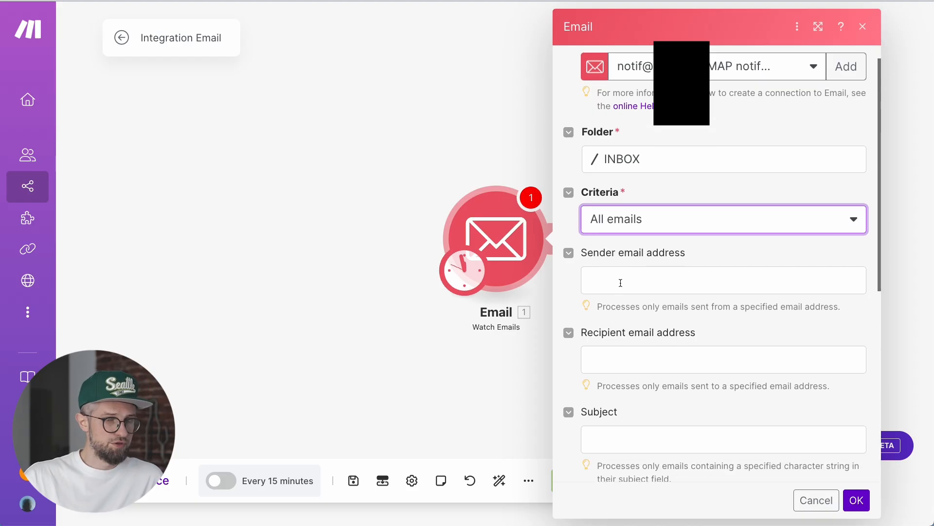
pyautogui.scroll(-3, 622, 284)
pyautogui.scroll(-3, 622, 283)
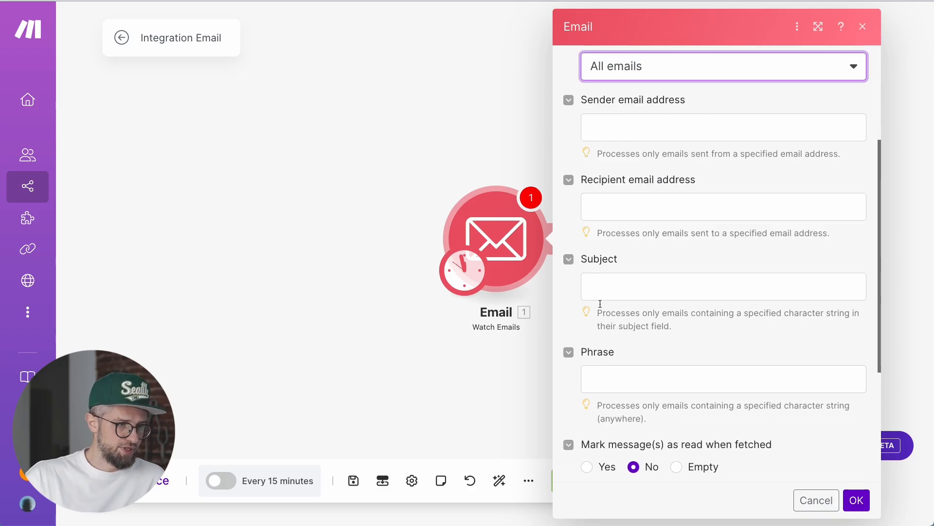
pyautogui.click(614, 295)
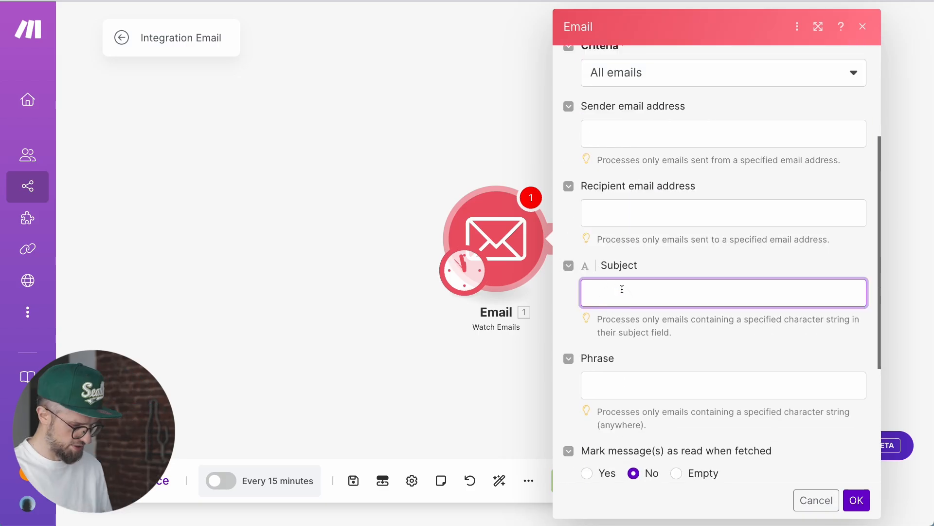
pyautogui.write('p_publ')
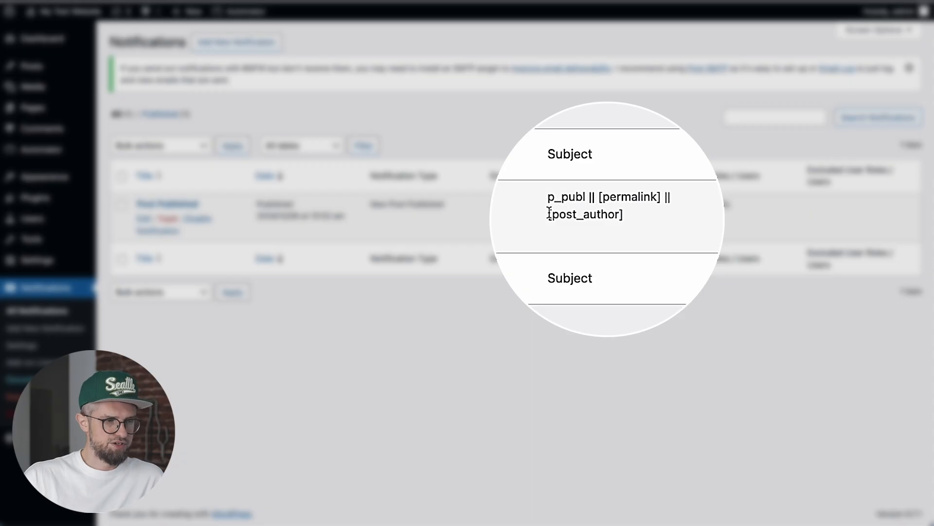
pyautogui.moveTo(547, 197); pyautogui.dragTo(586, 197)
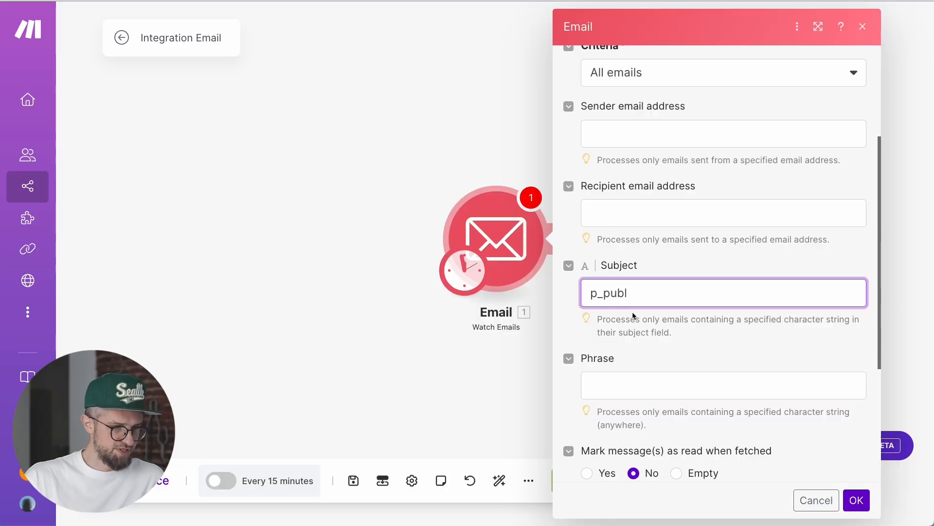
# Set the trigger's maximum number of results to 2, save it and start processing emails from now on
pyautogui.scroll(-2, 633, 315)
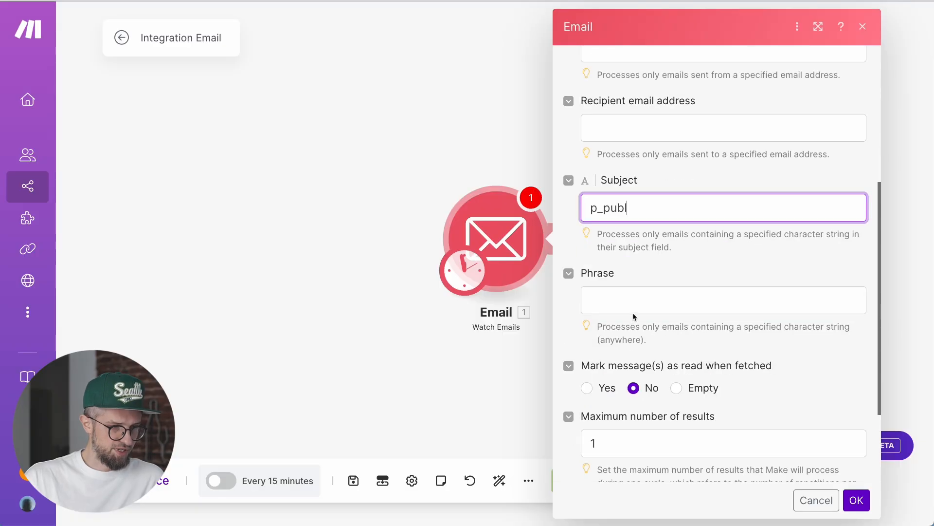
pyautogui.scroll(-3, 628, 247)
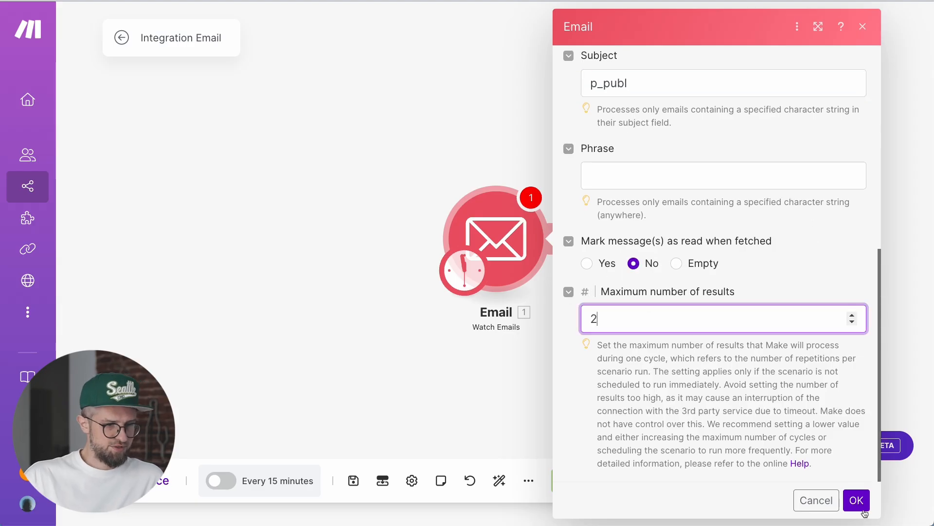
pyautogui.click(857, 500)
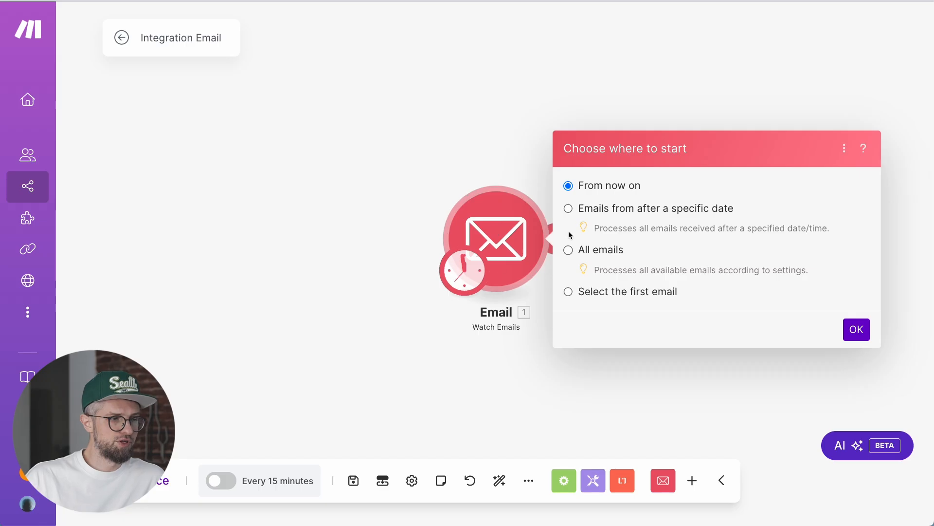
pyautogui.click(856, 329)
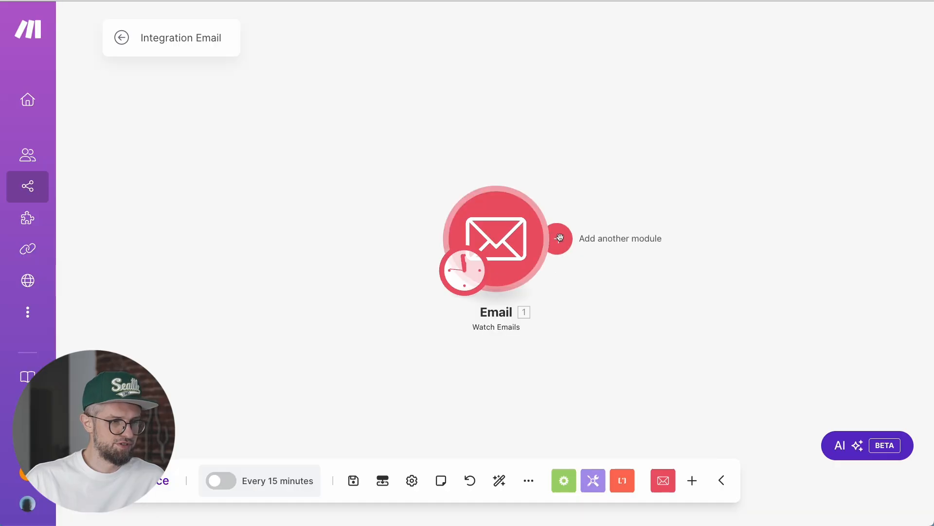
# Add a Google Sheets Add a Row module after the email trigger and check the column headers in the Published posts log spreadsheet
pyautogui.click(558, 236)
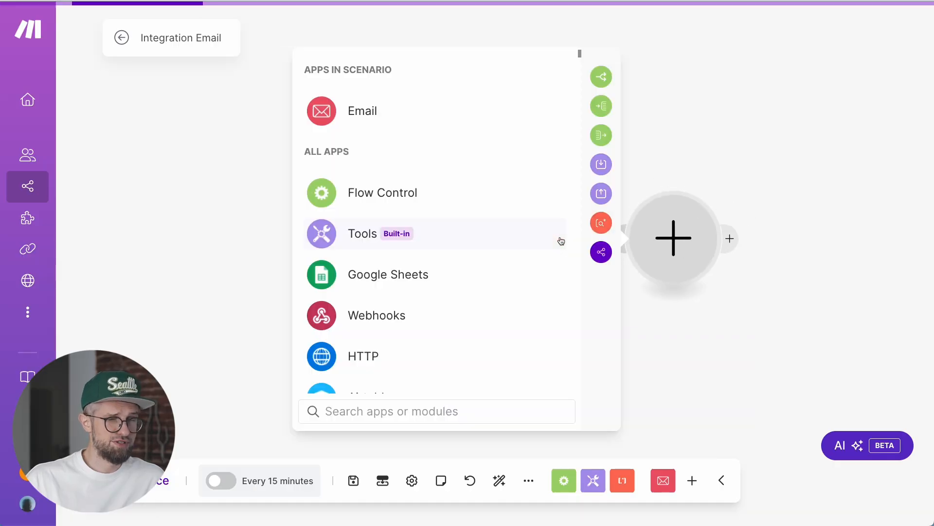
pyautogui.click(395, 278)
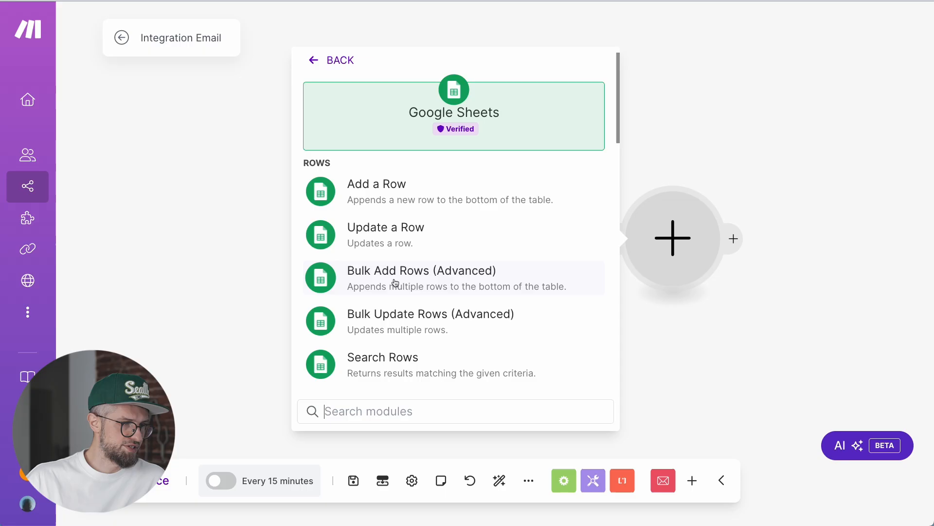
pyautogui.click(444, 193)
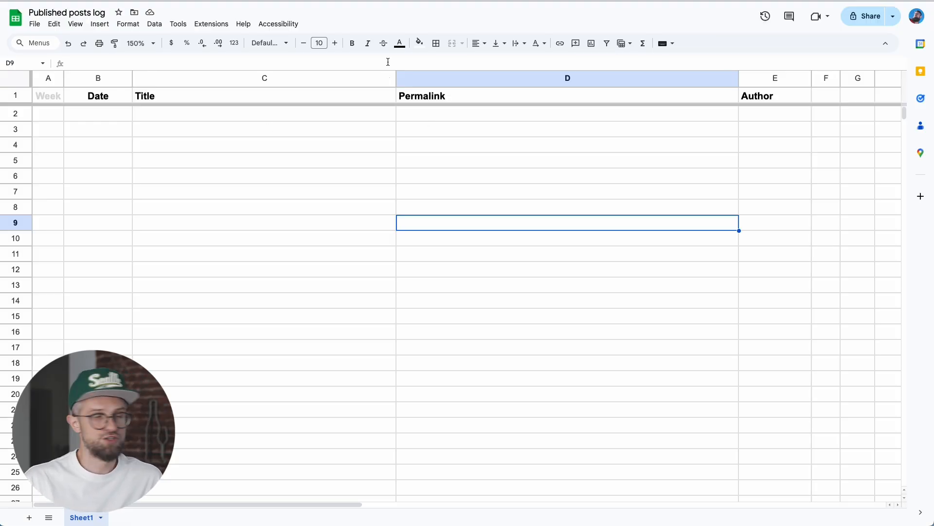
pyautogui.click(48, 96)
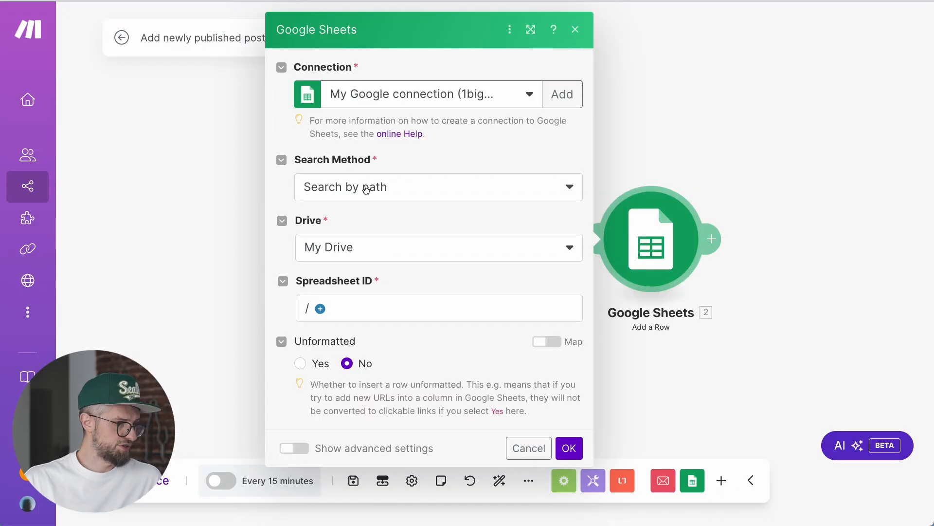
# Point the Add a Row module to Sheet1 of Published posts log, searching by path in My Drive, with table headers enabled
pyautogui.click(366, 190)
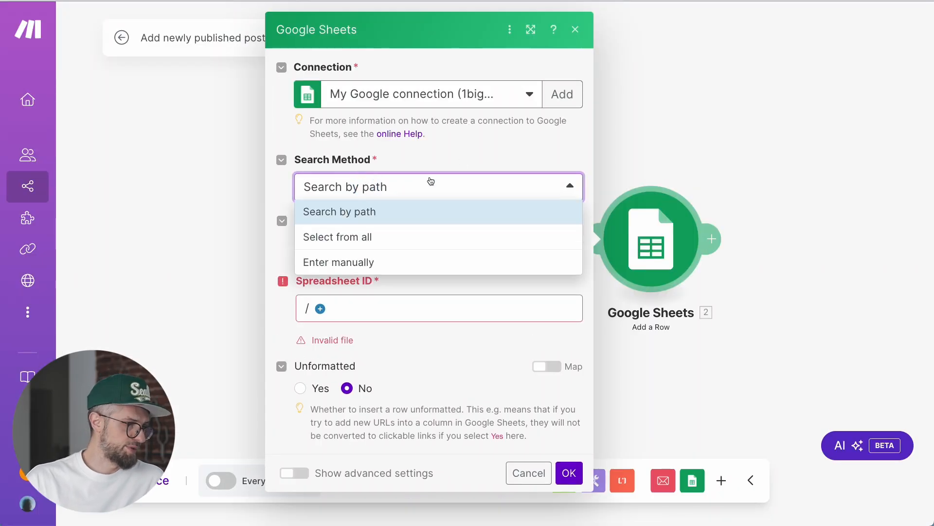
pyautogui.click(430, 182)
pyautogui.click(382, 243)
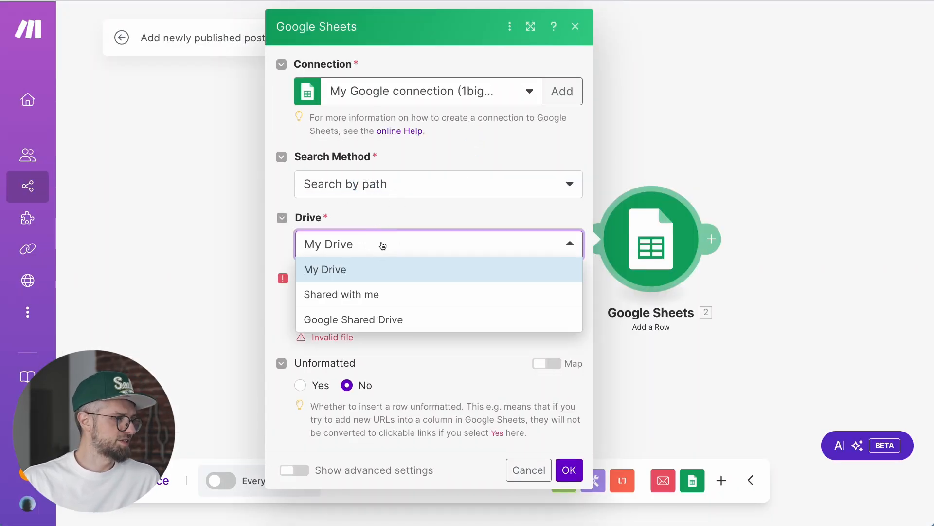
pyautogui.click(364, 270)
pyautogui.click(379, 307)
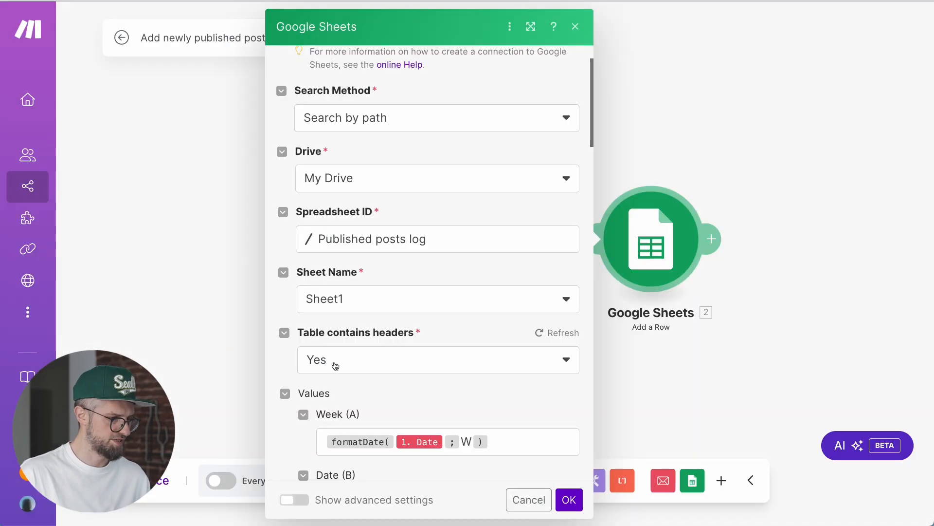
# Map the email's Date item to the Date (B) column of the new row
pyautogui.scroll(-1, 429, 377)
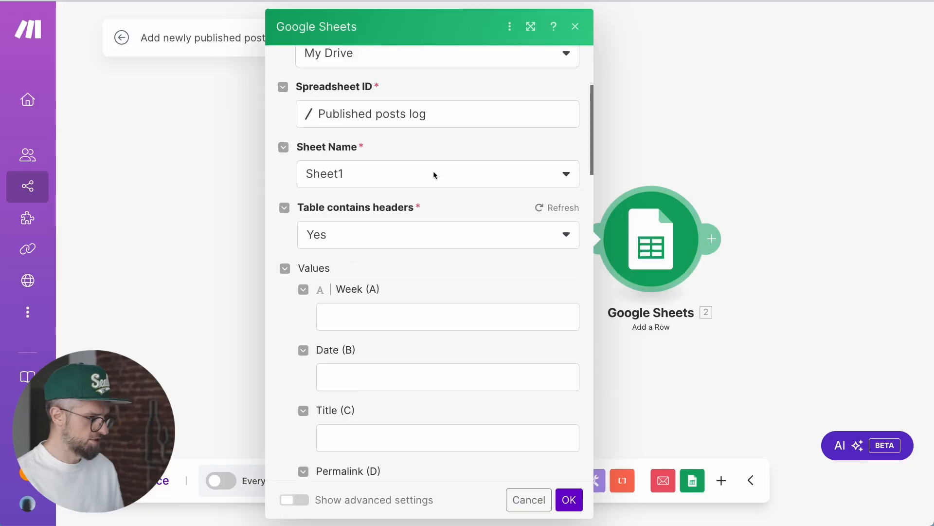
pyautogui.scroll(-1, 433, 170)
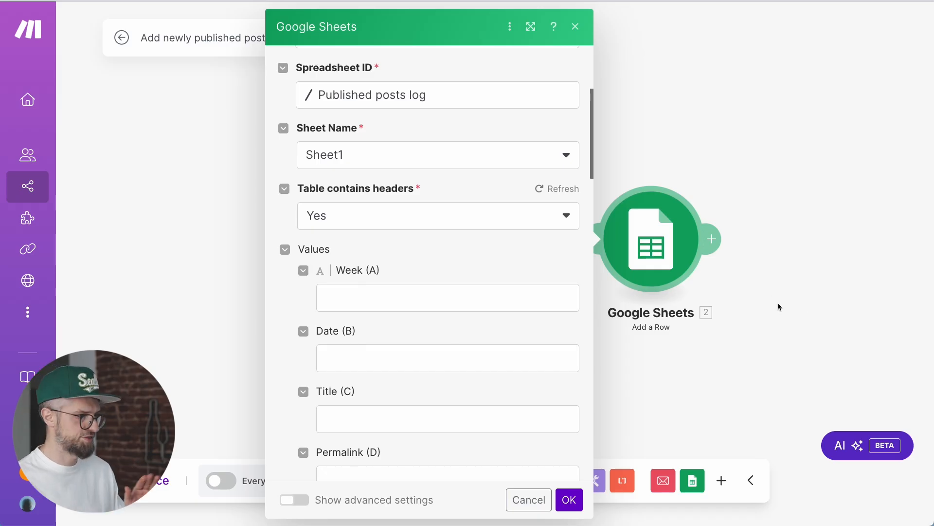
pyautogui.click(353, 362)
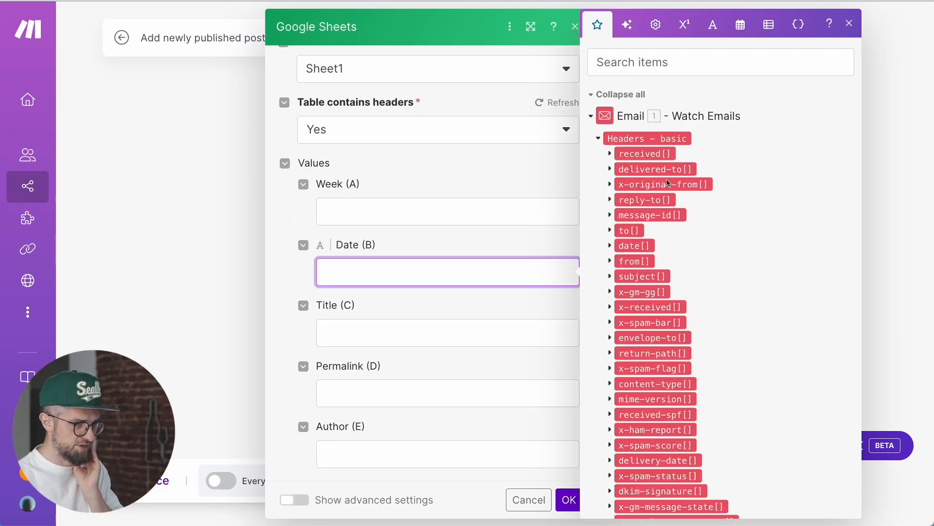
pyautogui.scroll(-1, 646, 310)
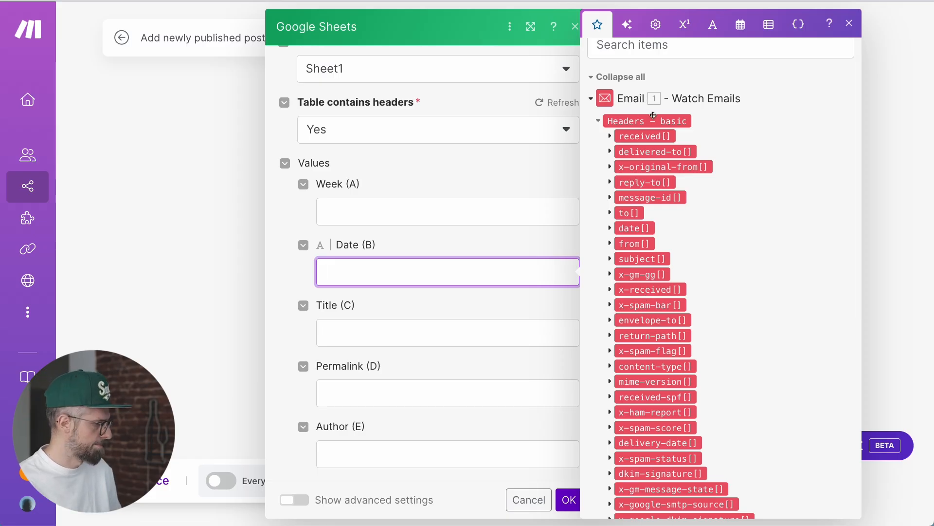
pyautogui.scroll(-3, 756, 224)
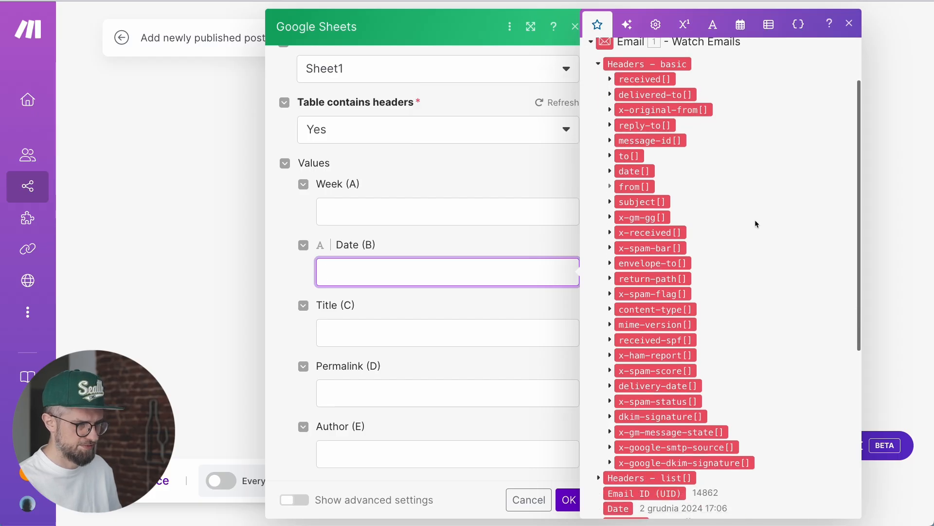
pyautogui.scroll(-5, 756, 223)
pyautogui.click(615, 405)
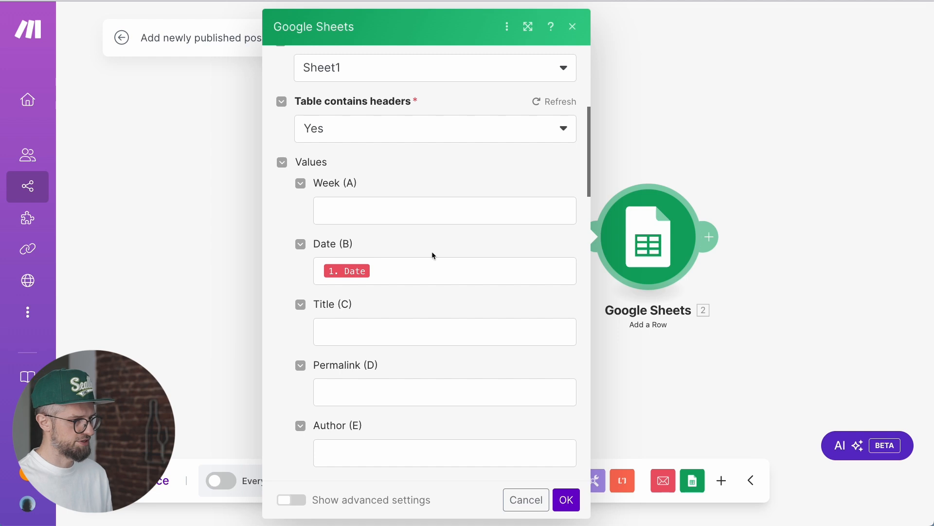
# Insert the formatDate function in front of the Date item in the Date (B) field
pyautogui.click(429, 264)
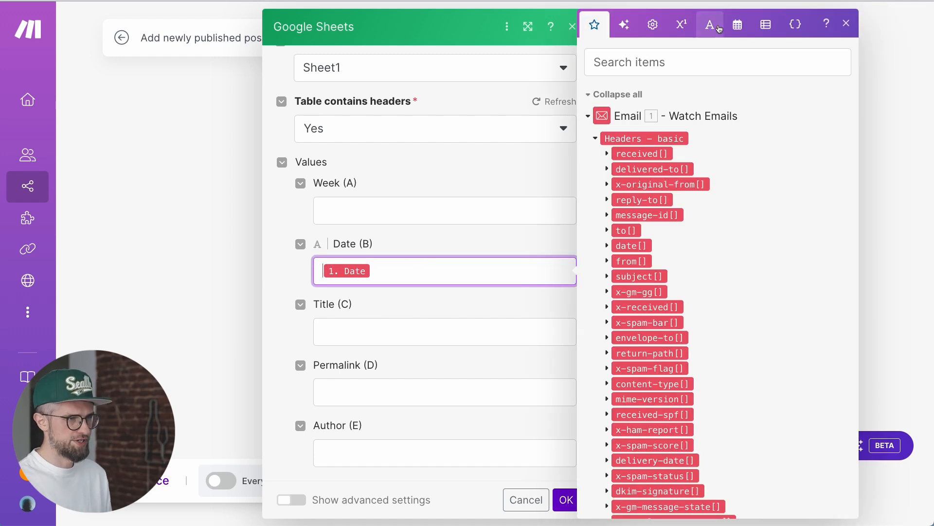
pyautogui.click(739, 27)
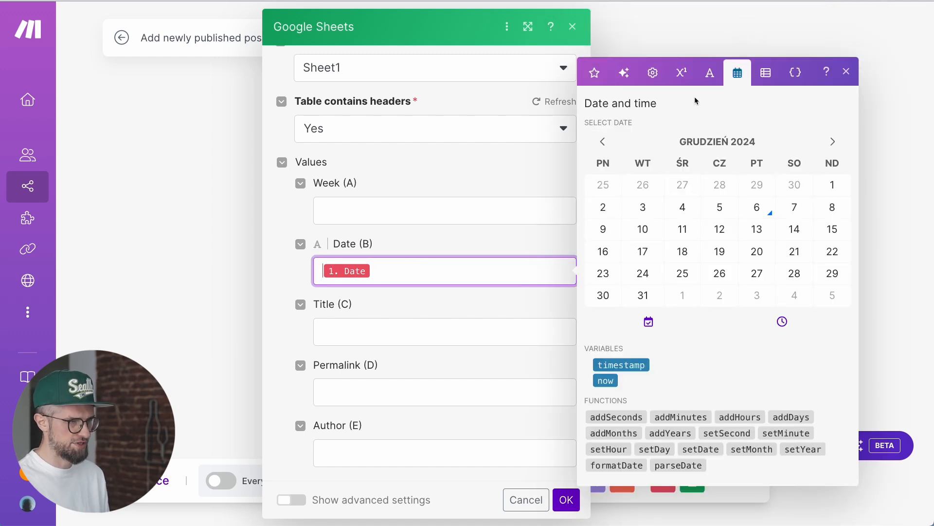
pyautogui.click(710, 73)
pyautogui.click(766, 149)
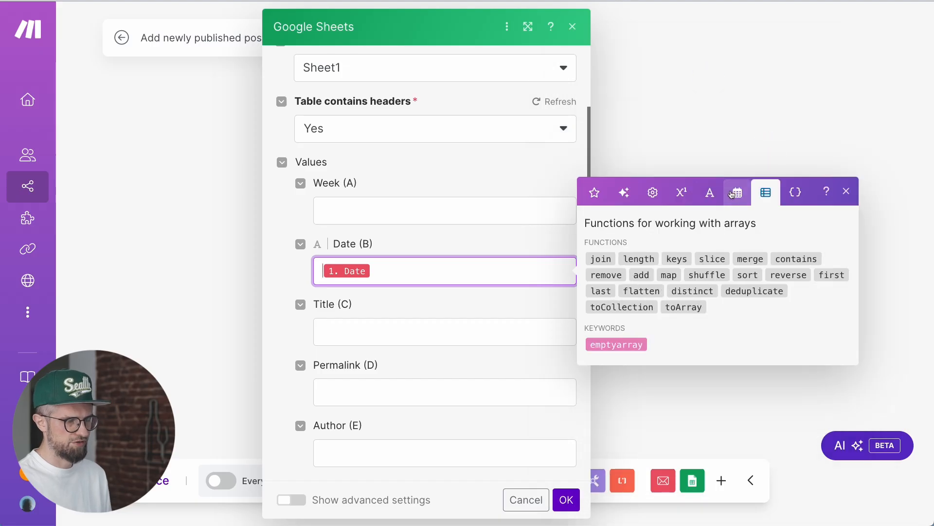
pyautogui.click(733, 194)
pyautogui.click(709, 72)
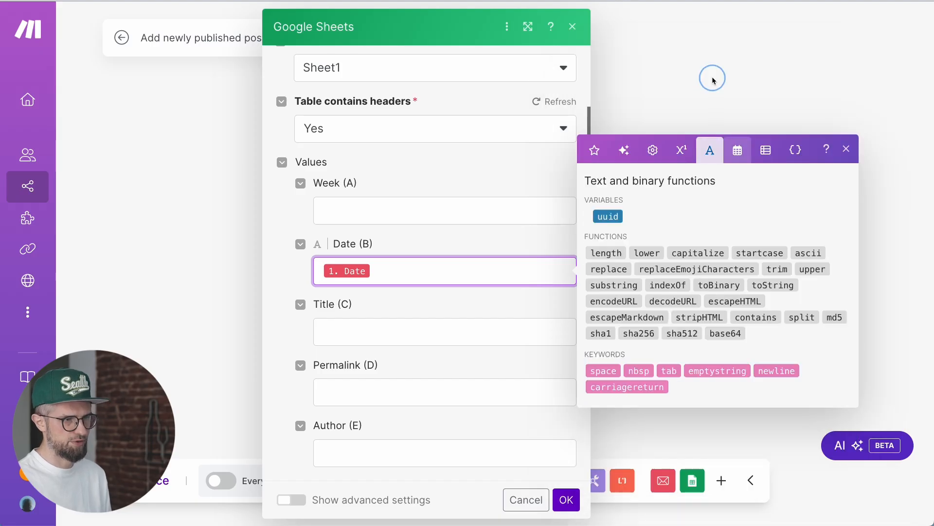
pyautogui.click(755, 148)
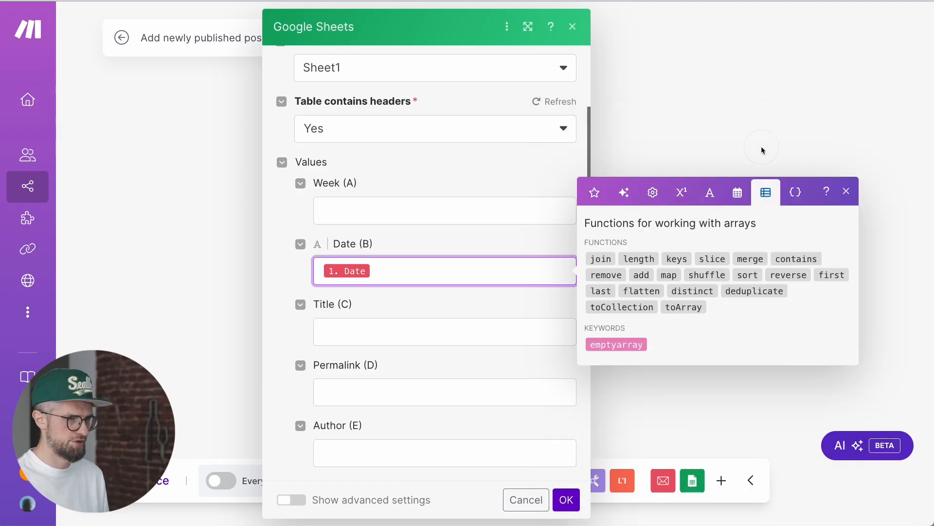
pyautogui.click(739, 194)
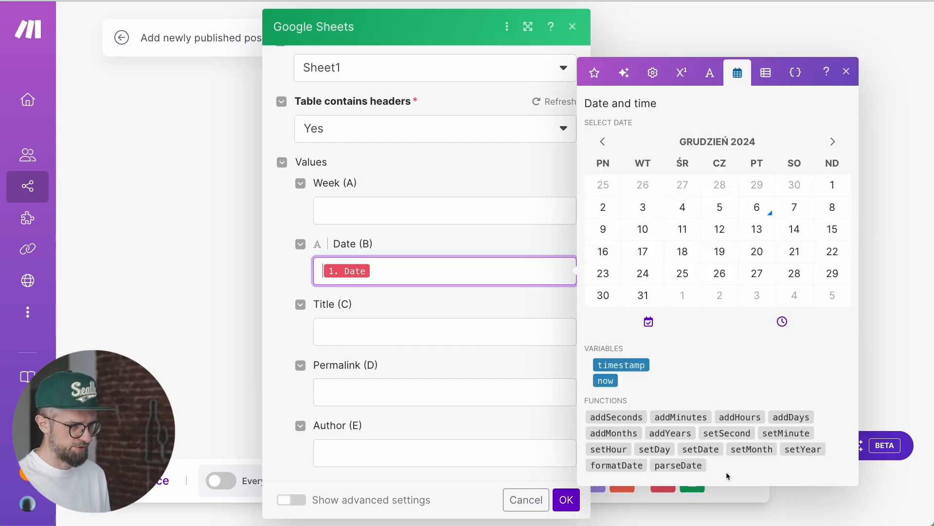
pyautogui.click(621, 465)
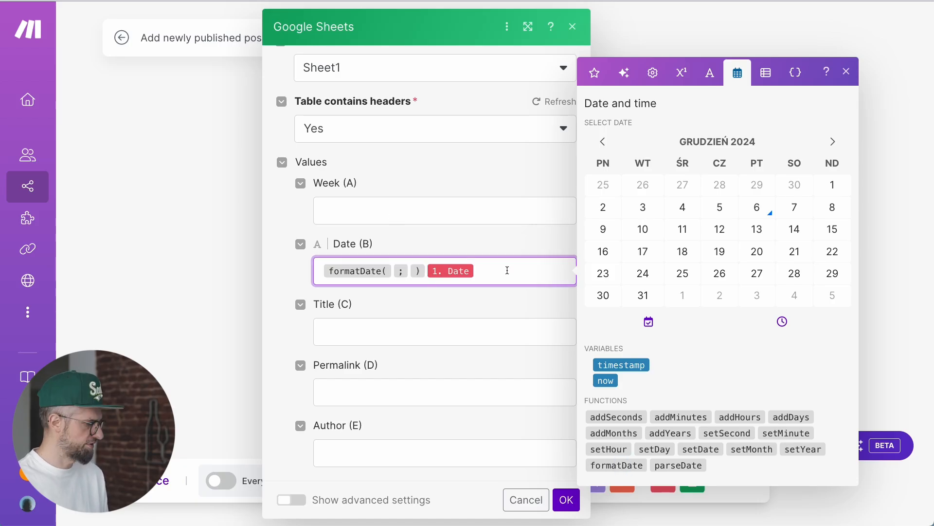
# Move the Date item into formatDate as its date argument and set the format to MM/DD/YYYY
pyautogui.hotkey('shift', 'Right')
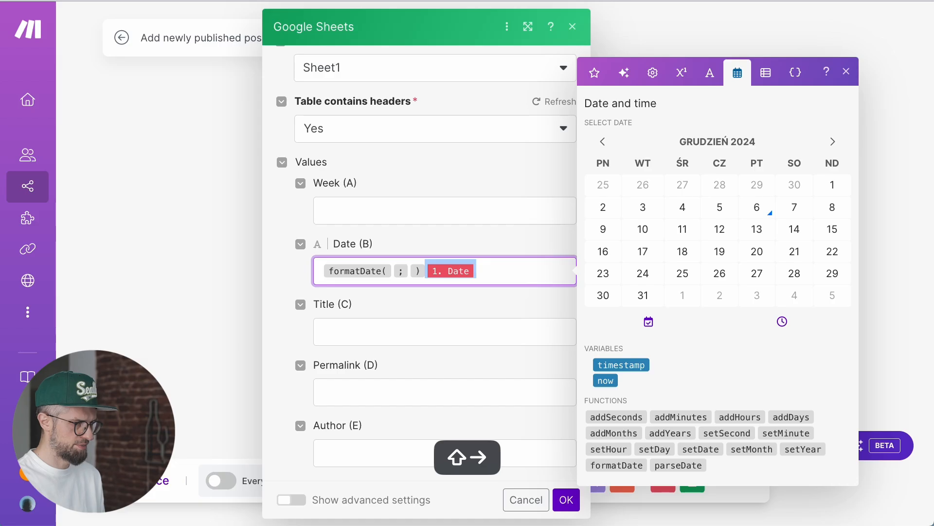
pyautogui.press('super+x')
pyautogui.press('Left')
pyautogui.press('Left')
pyautogui.press('Left')
pyautogui.press('super+v')
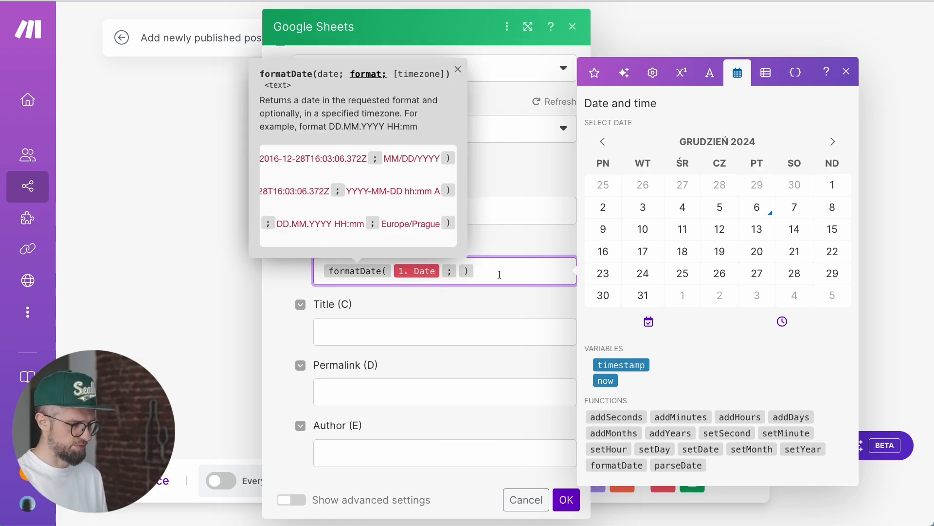
pyautogui.write('MM/DD/YYYY')
# Map the email's Text content item to the Title (C) column
pyautogui.click(374, 326)
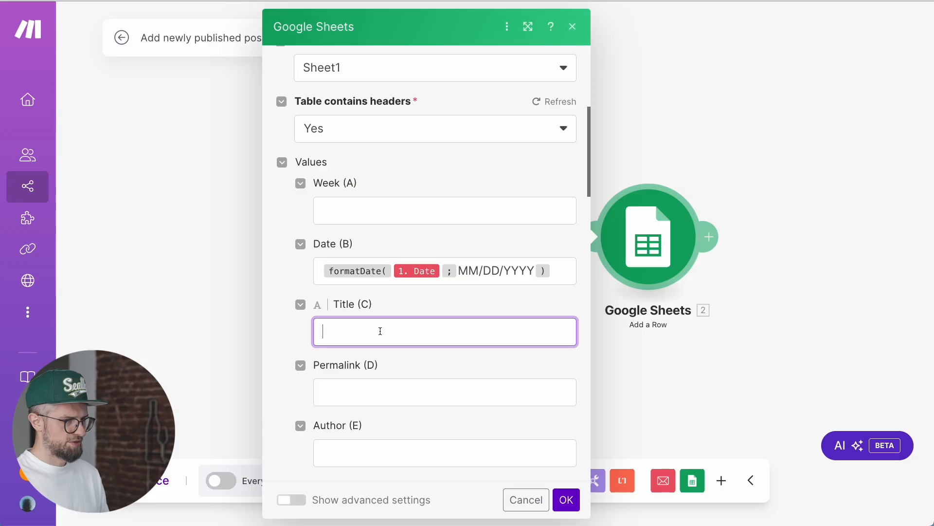
pyautogui.click(372, 332)
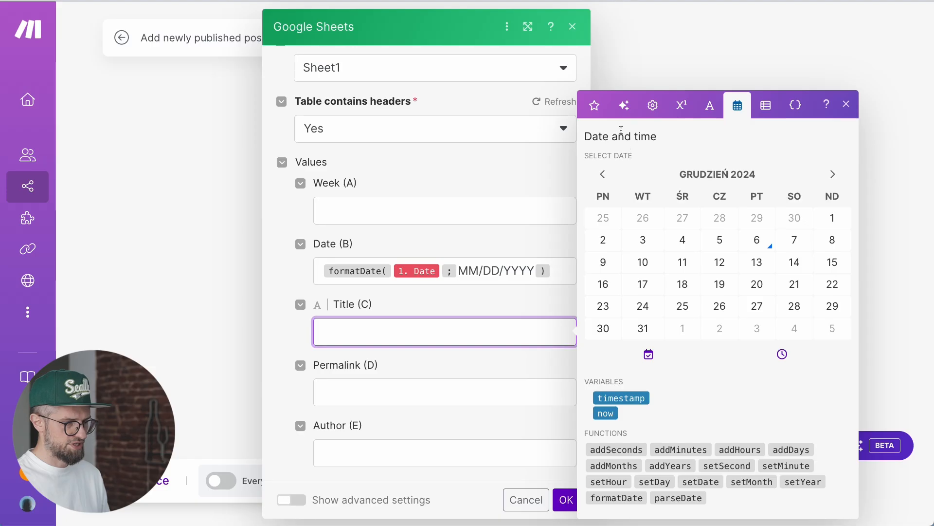
pyautogui.click(595, 105)
pyautogui.scroll(-2, 672, 234)
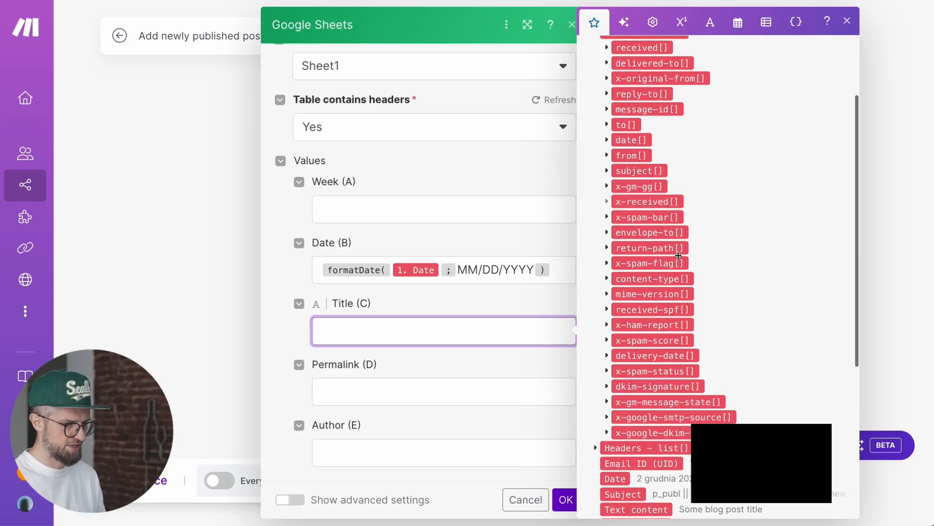
pyautogui.click(637, 509)
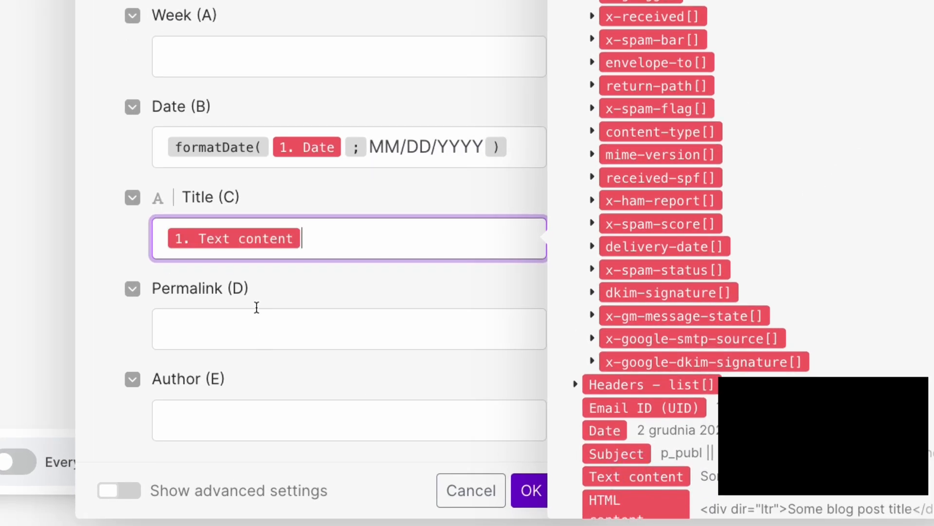
pyautogui.click(330, 188)
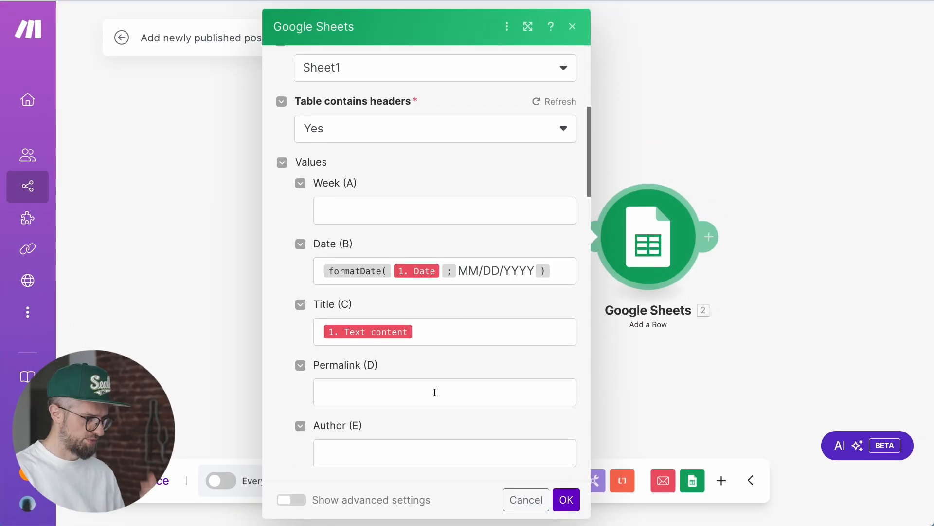
# Start mapping Permalink (D) and check the subject pattern and its separators in the WordPress Post Published notification
pyautogui.click(435, 392)
pyautogui.scroll(-2, 433, 390)
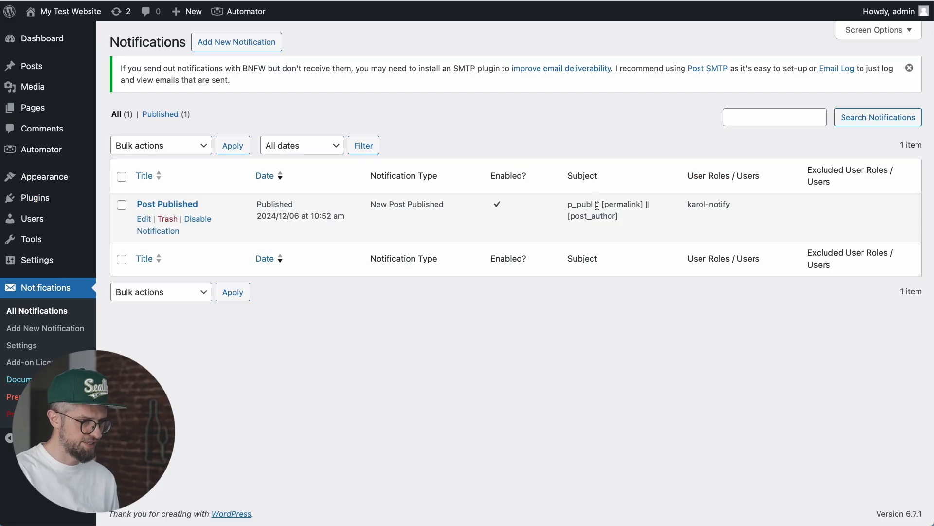
pyautogui.moveTo(569, 206); pyautogui.dragTo(619, 215)
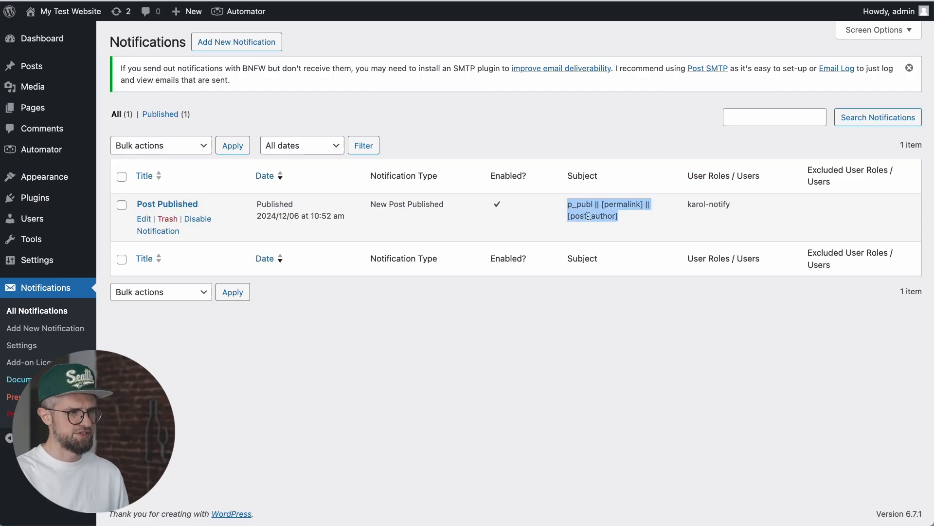
pyautogui.click(623, 218)
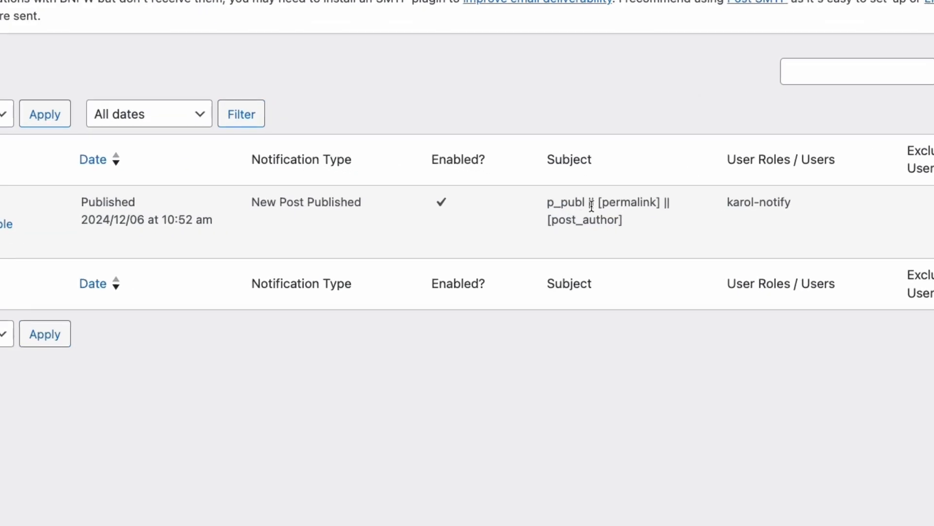
pyautogui.moveTo(595, 206); pyautogui.dragTo(598, 206)
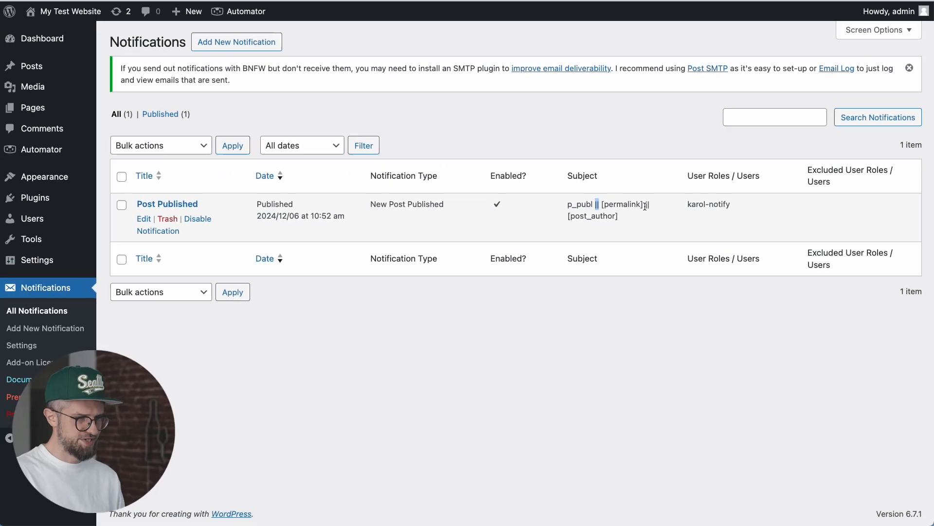
pyautogui.click(666, 202)
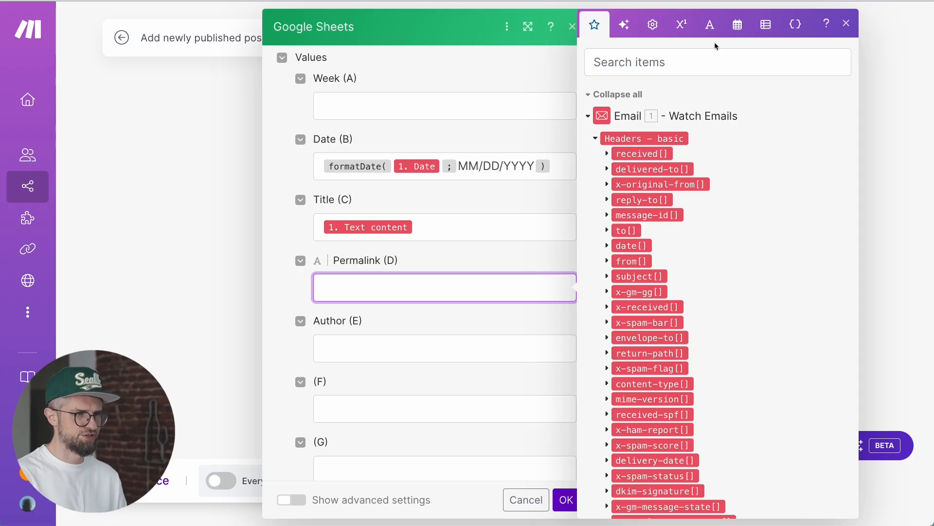
# Fill Permalink (D) with a split function that divides the email's Subject at the || separator
pyautogui.click(710, 27)
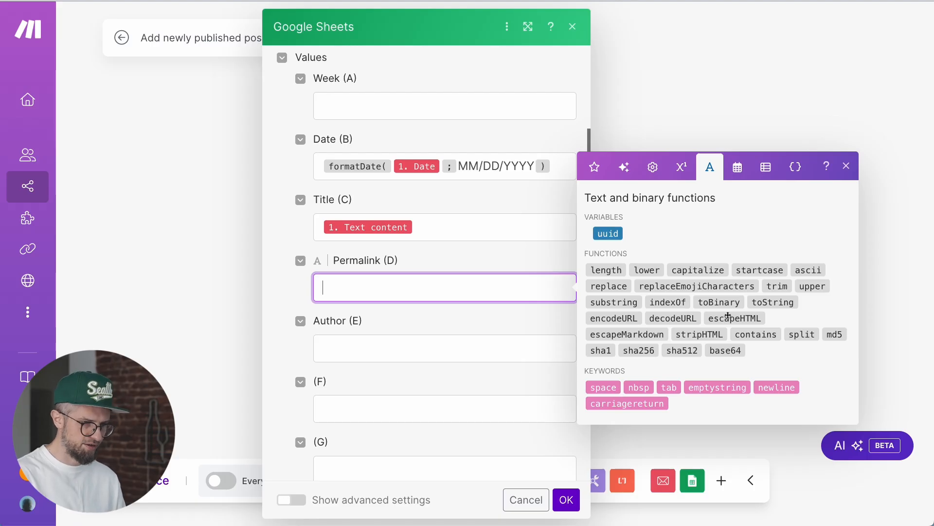
pyautogui.click(802, 335)
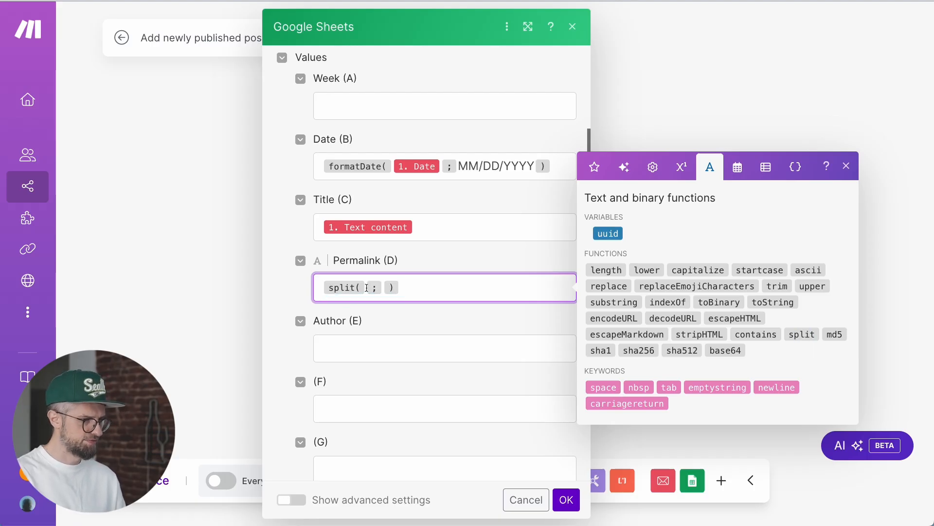
pyautogui.click(366, 289)
pyautogui.click(594, 166)
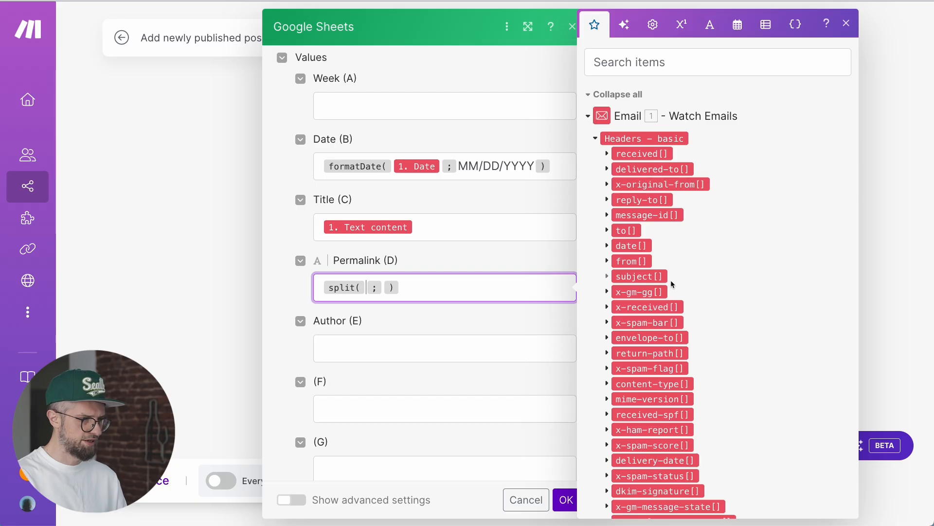
pyautogui.scroll(-2, 674, 285)
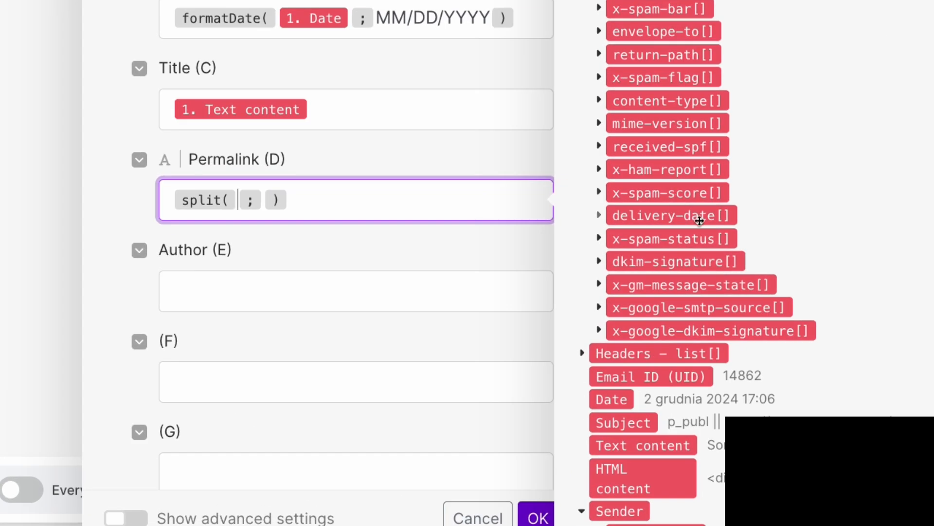
pyautogui.click(625, 429)
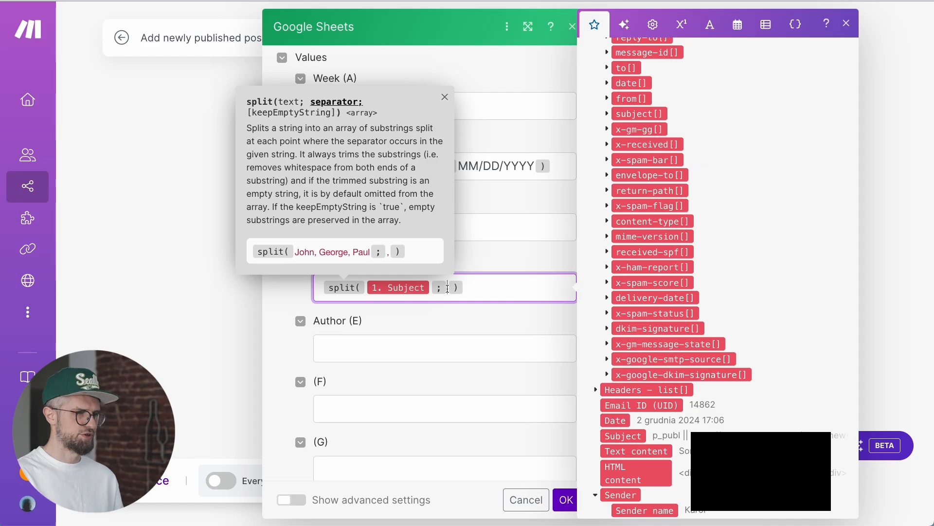
pyautogui.write('||')
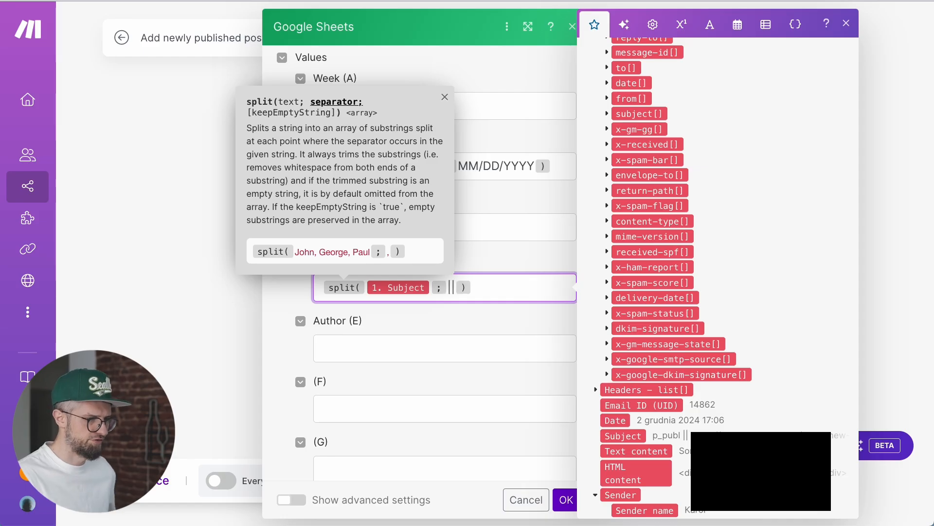
# Insert the general get function in front of the split expression in Permalink (D)
pyautogui.click(481, 290)
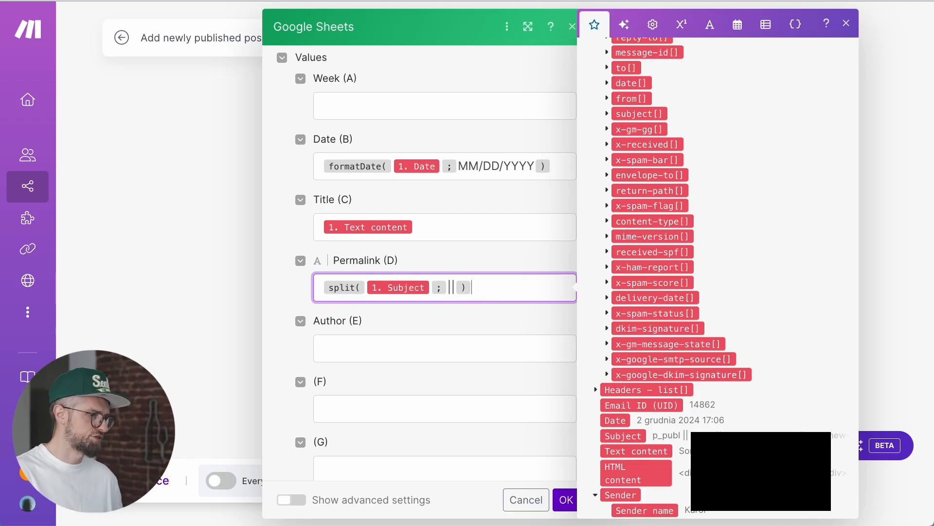
pyautogui.press('Left')
pyautogui.press('Left')
pyautogui.press('Left')
pyautogui.press('Left')
pyautogui.press('Left')
pyautogui.press('Left')
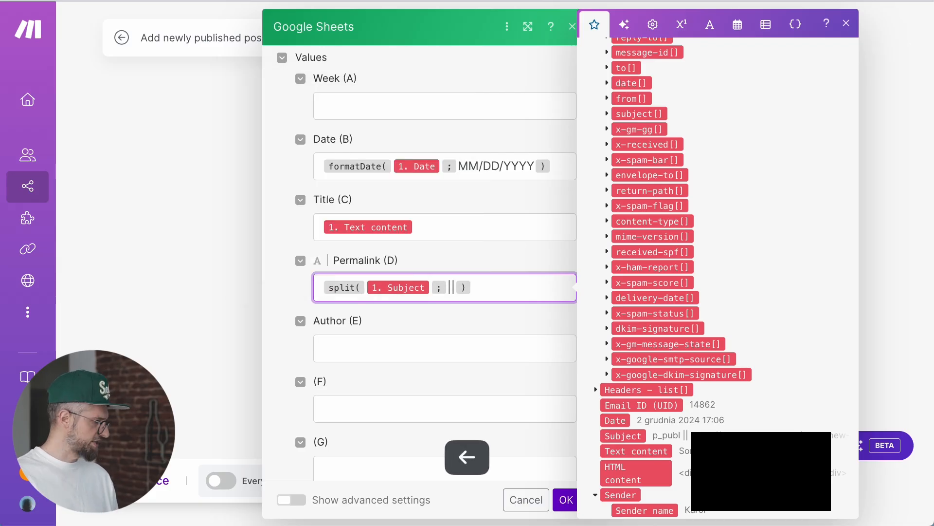
pyautogui.click(619, 25)
pyautogui.click(658, 26)
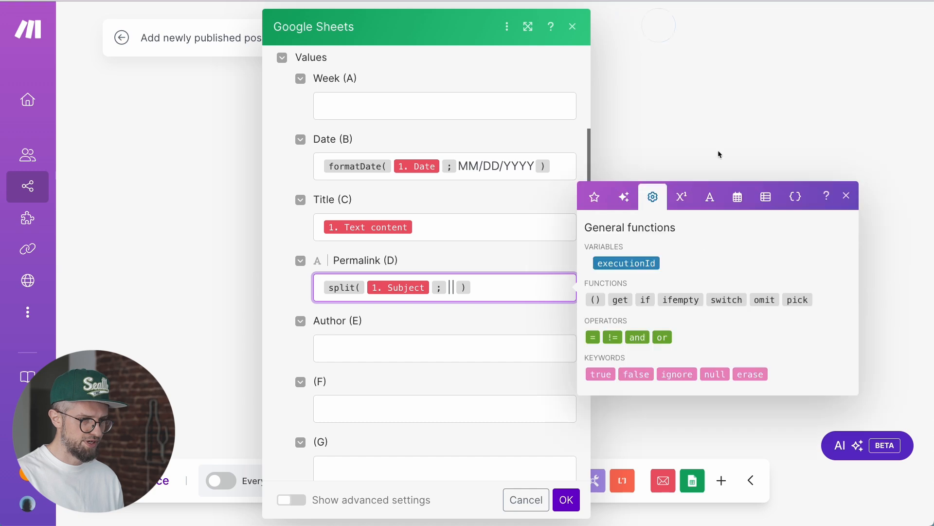
pyautogui.click(622, 300)
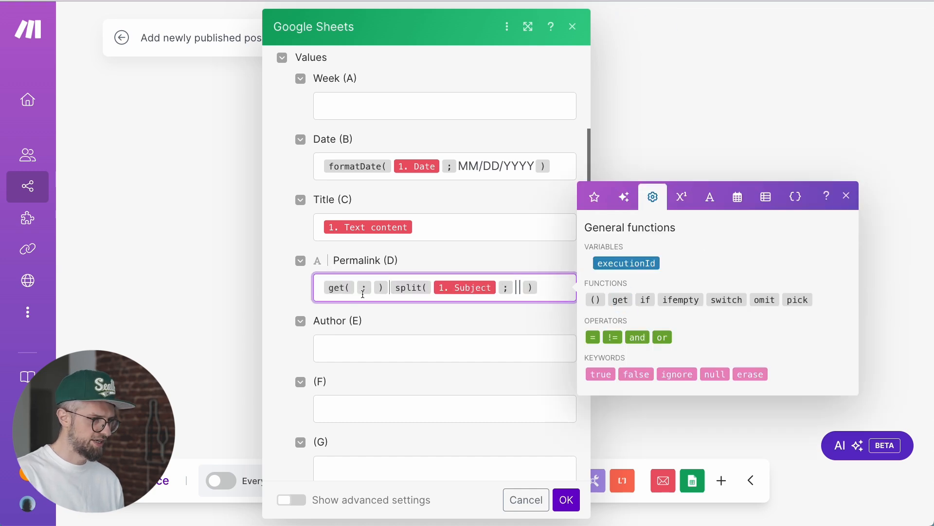
# Nest the split expression as get's first argument by removing get's own separator and closing bracket, and add a semicolon after split
pyautogui.click(390, 294)
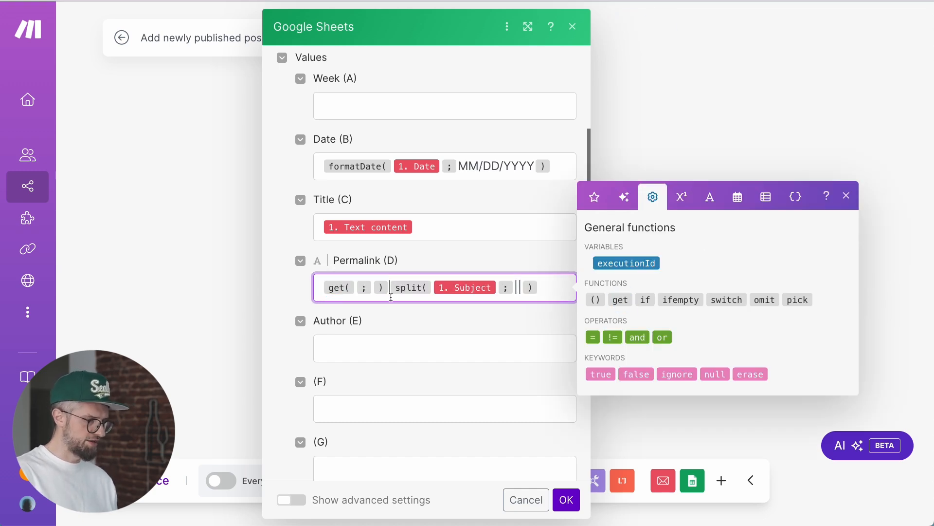
pyautogui.press('BackSpace')
pyautogui.press('BackSpace')
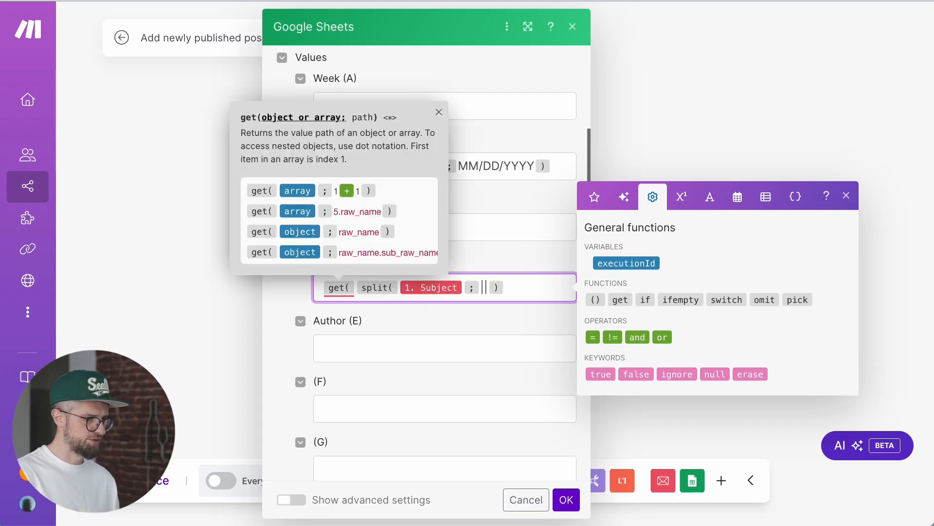
pyautogui.press('Right')
pyautogui.press('Right')
pyautogui.press('Right')
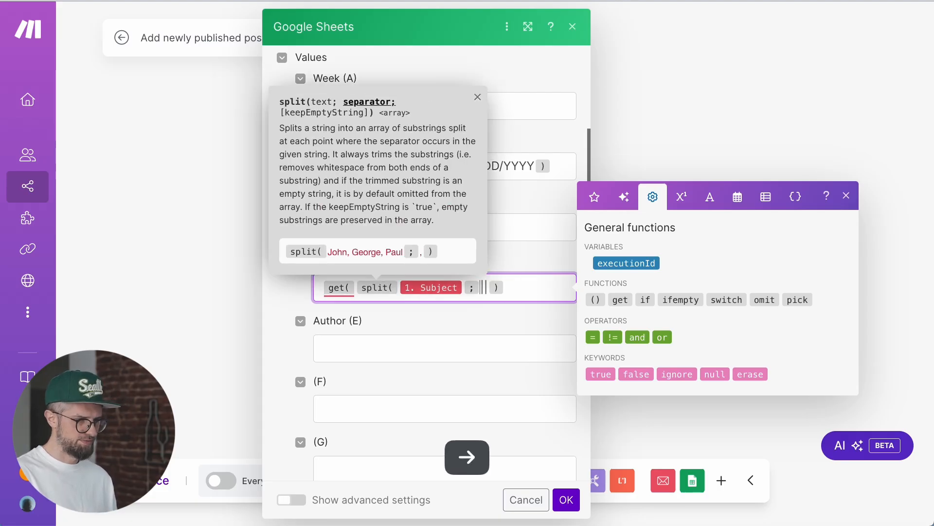
pyautogui.press('Right')
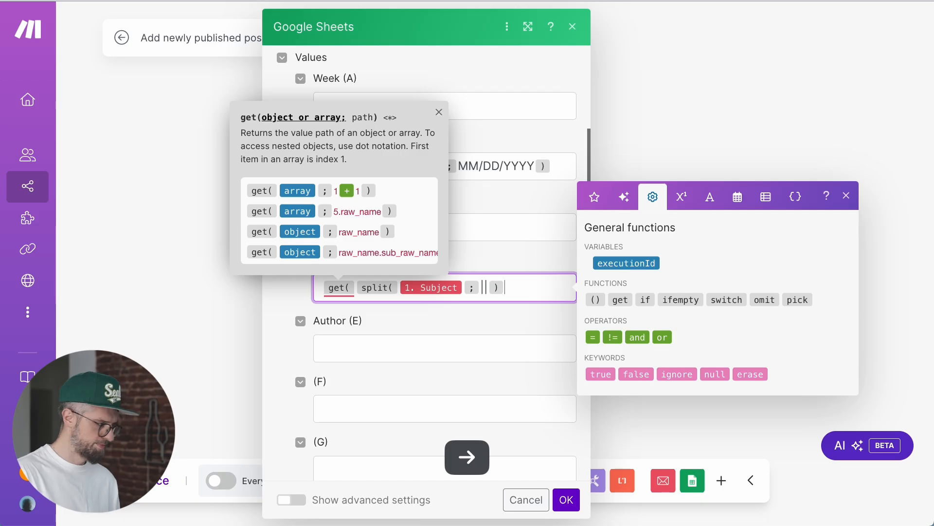
pyautogui.write(';')
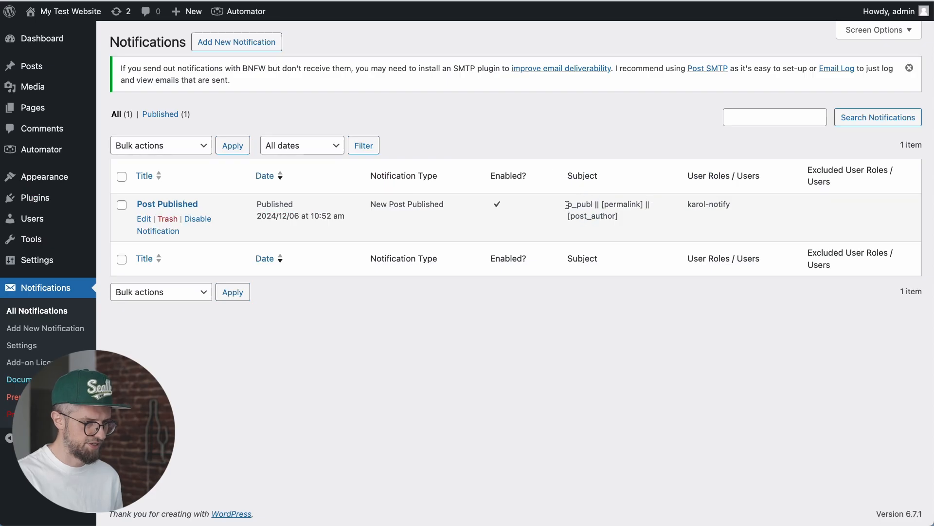
# Enlarge the WordPress notifications list and examine the order of the parts in the Post Published subject
pyautogui.moveTo(569, 205); pyautogui.dragTo(626, 214)
pyautogui.press('super+equal')
pyautogui.press('super+equal')
pyautogui.press('super+equal')
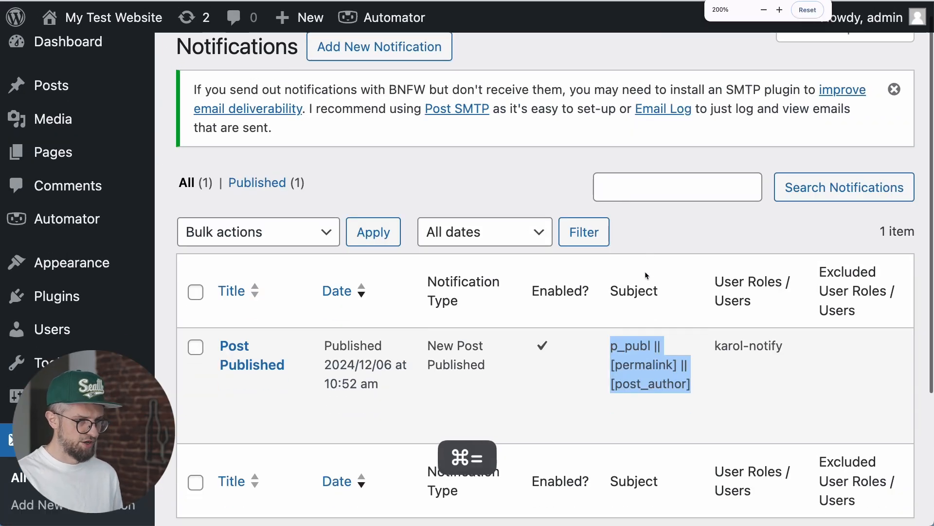
# Check where the permalink sits in the Post Published notification's subject, and complete Permalink (D) in Make with get index 2 and a closing bracket
pyautogui.scroll(-3, 645, 271)
pyautogui.click(632, 264)
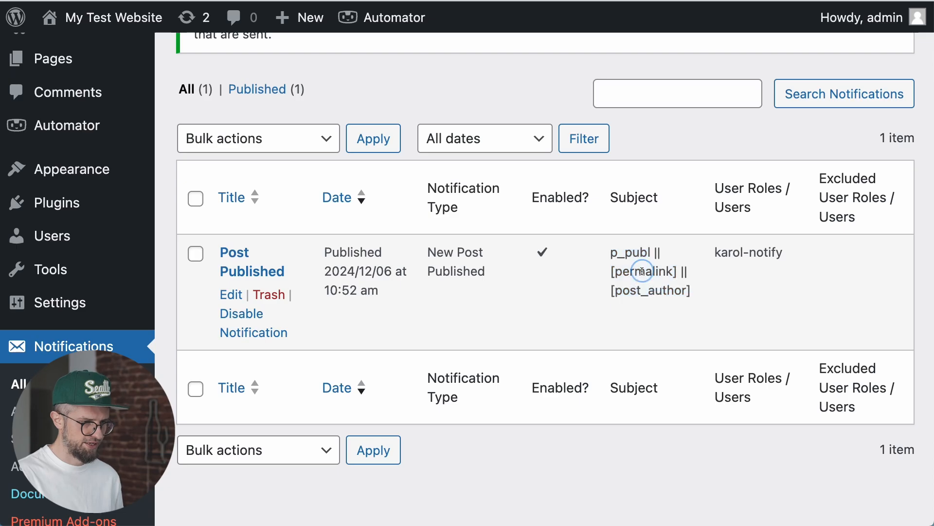
pyautogui.doubleClick(633, 273)
pyautogui.click(640, 295)
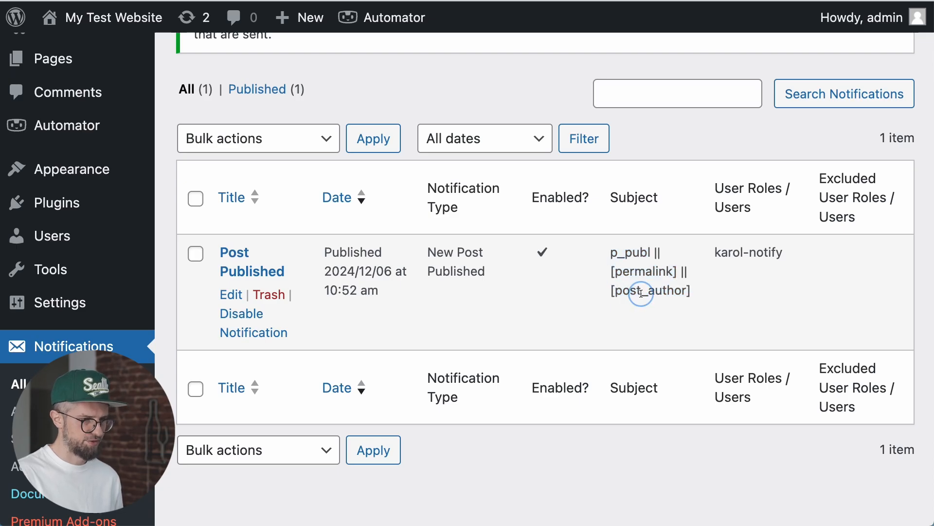
pyautogui.doubleClick(631, 252)
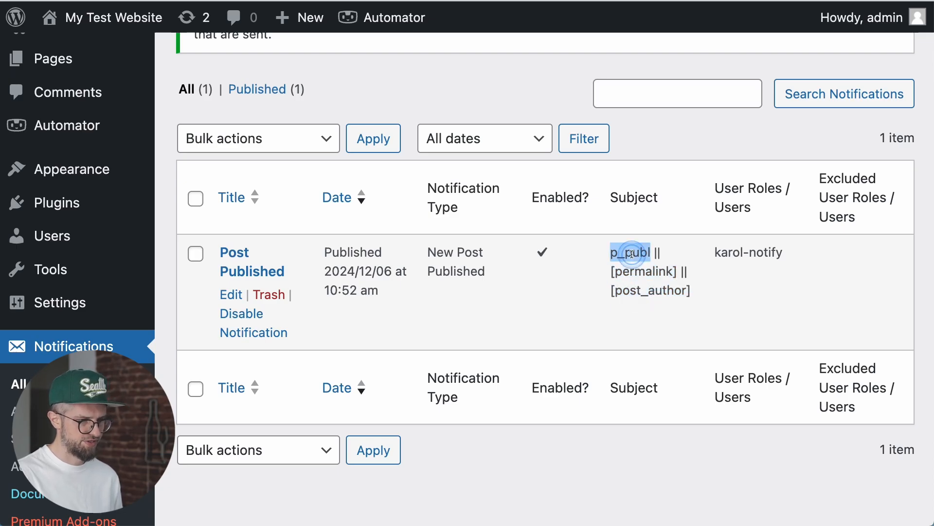
pyautogui.doubleClick(641, 270)
pyautogui.doubleClick(656, 290)
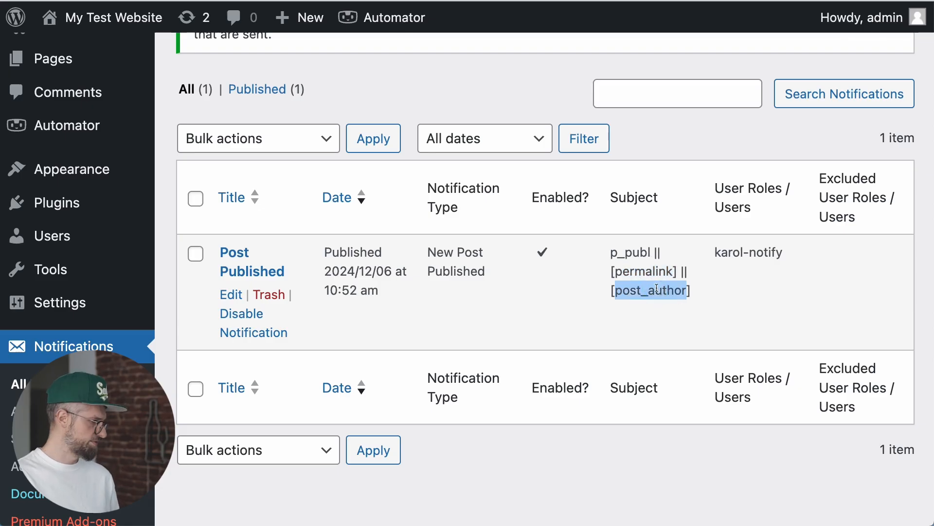
pyautogui.click(645, 43)
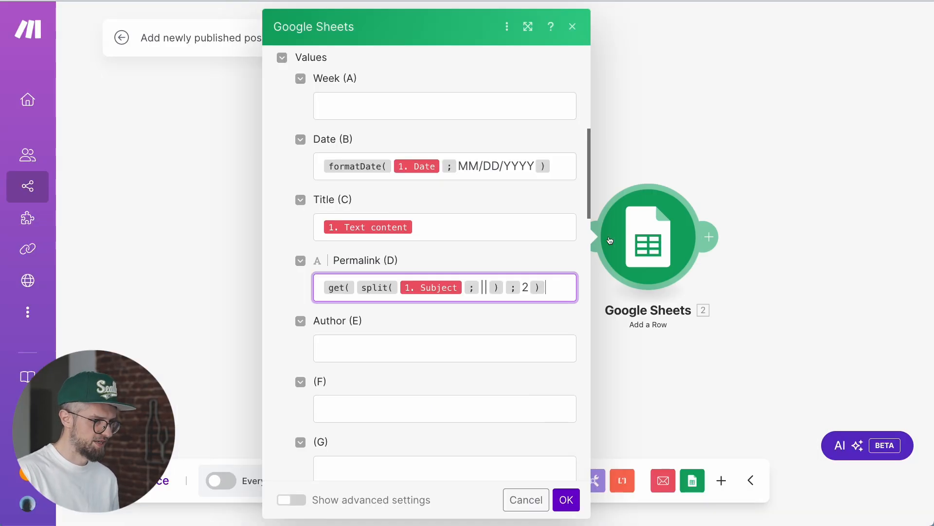
# Copy the whole get and split expression from Permalink (D) into Author (E)
pyautogui.click(358, 348)
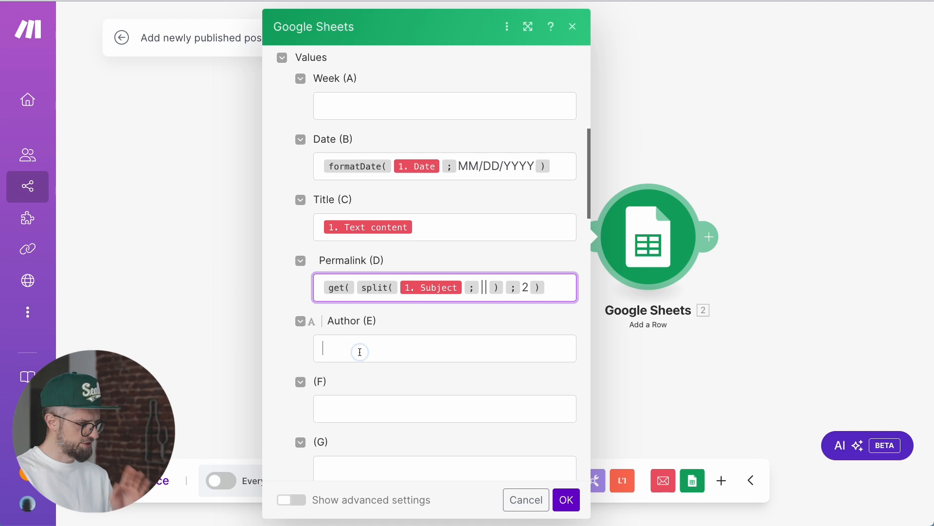
pyautogui.click(553, 284)
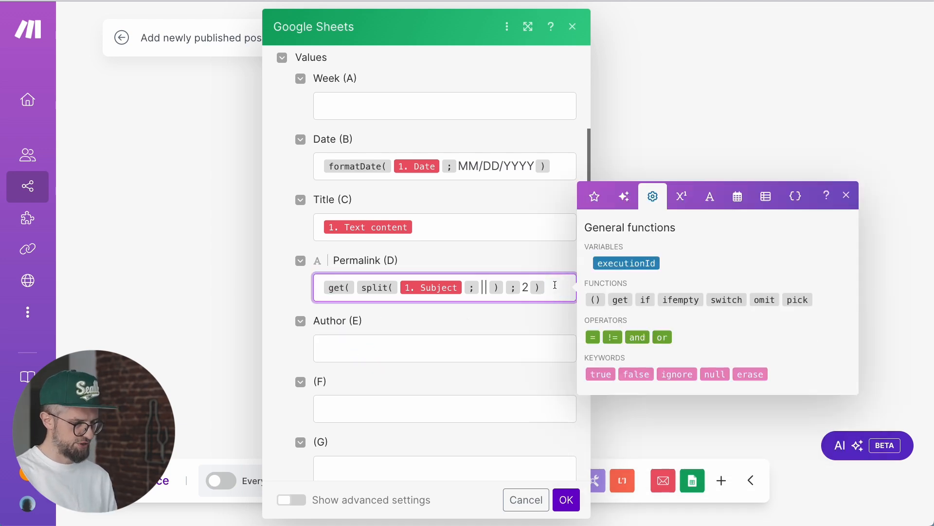
pyautogui.press('super+a')
pyautogui.press('super+c')
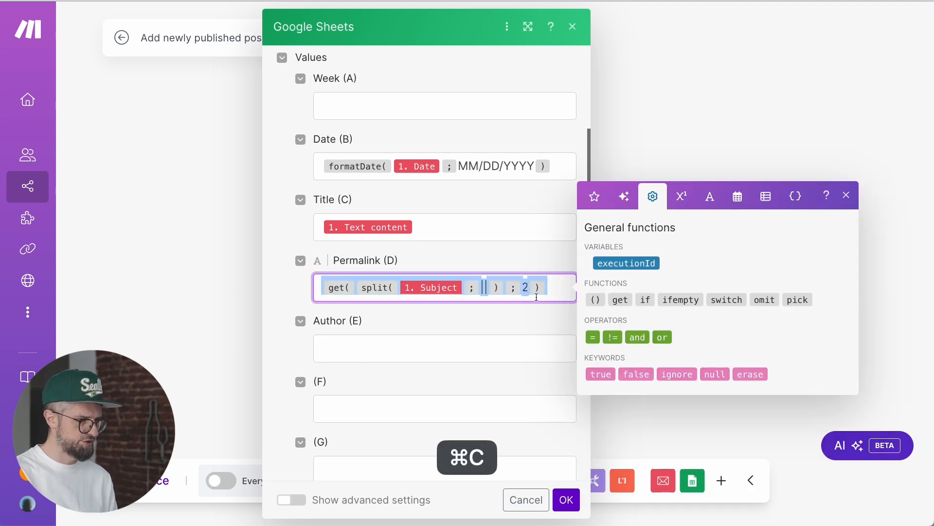
pyautogui.click(392, 349)
pyautogui.press('super+v')
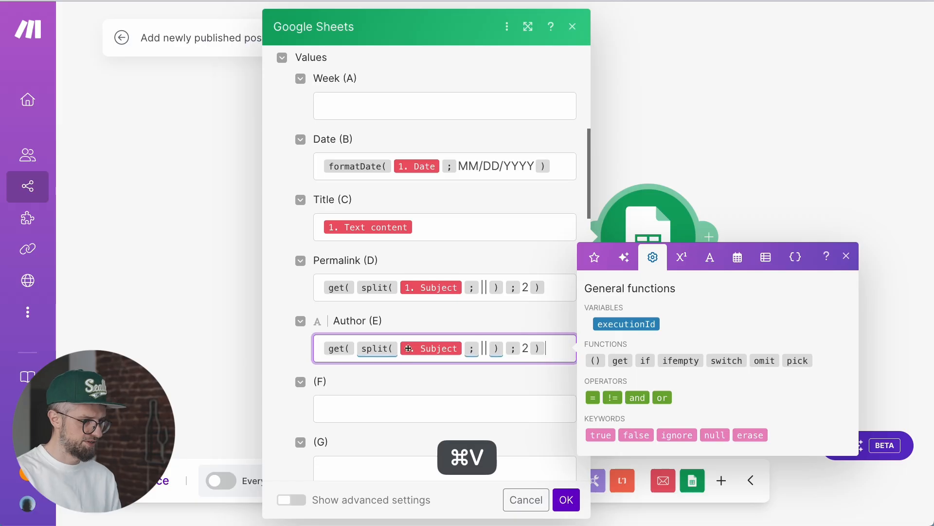
# Set get's index in Author (E) to 3 and check it against the post_author part of the WordPress notification's subject
pyautogui.click(528, 350)
pyautogui.press('BackSpace')
pyautogui.write('3')
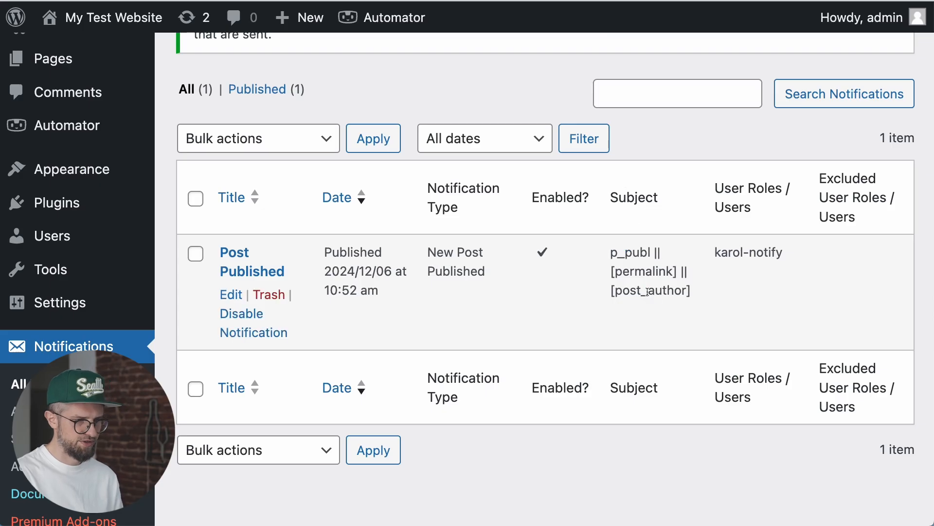
pyautogui.doubleClick(648, 291)
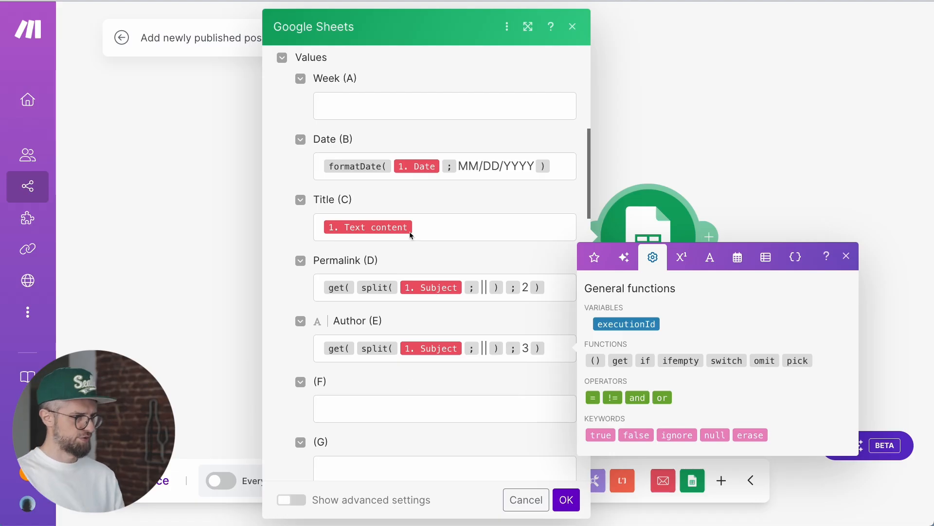
# Copy the formatDate expression from Date (B) in the Make module into Week (A)
pyautogui.click(376, 111)
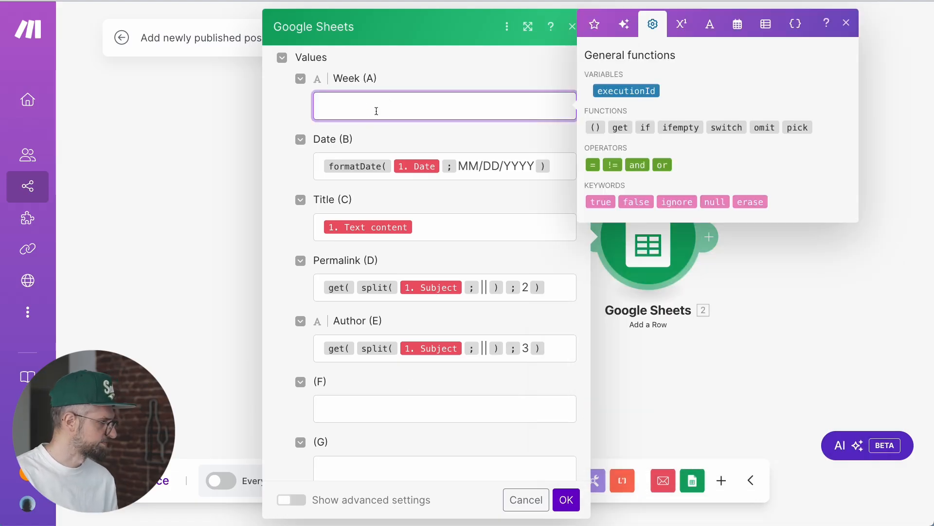
pyautogui.press('Tab')
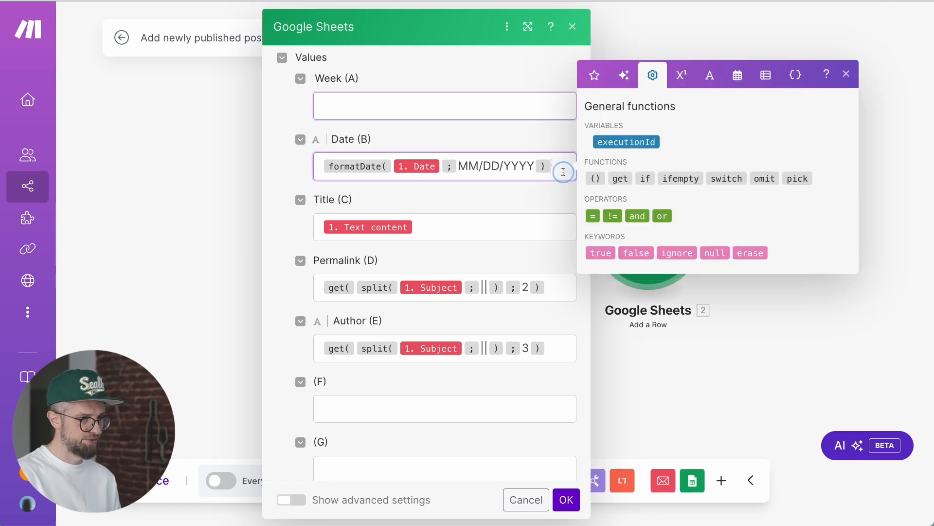
pyautogui.press('super+a')
pyautogui.press('super+c')
pyautogui.click(409, 108)
pyautogui.press('super+v')
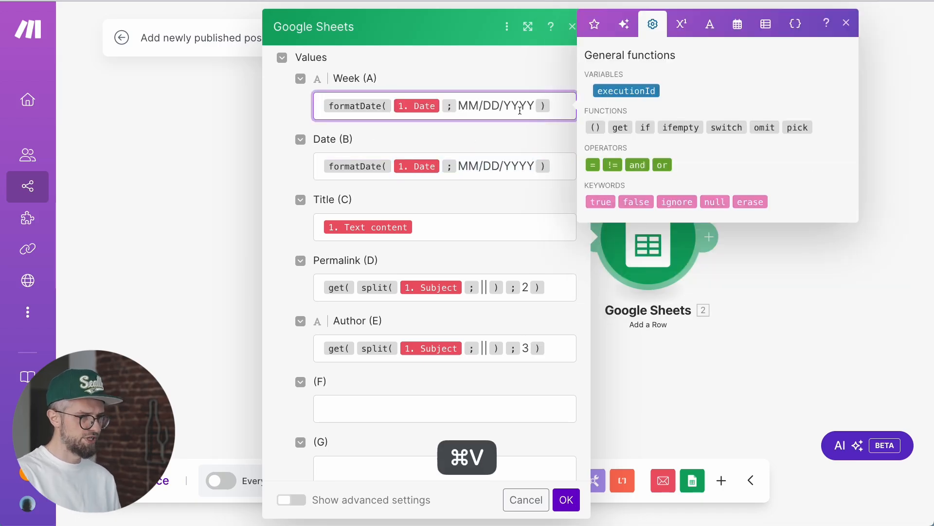
# Replace the date format in Week (A)'s formatDate expression with W
pyautogui.click(534, 106)
pyautogui.press('BackSpace')
pyautogui.press('BackSpace')
pyautogui.press('BackSpace')
pyautogui.press('BackSpace')
pyautogui.press('BackSpace')
pyautogui.press('BackSpace')
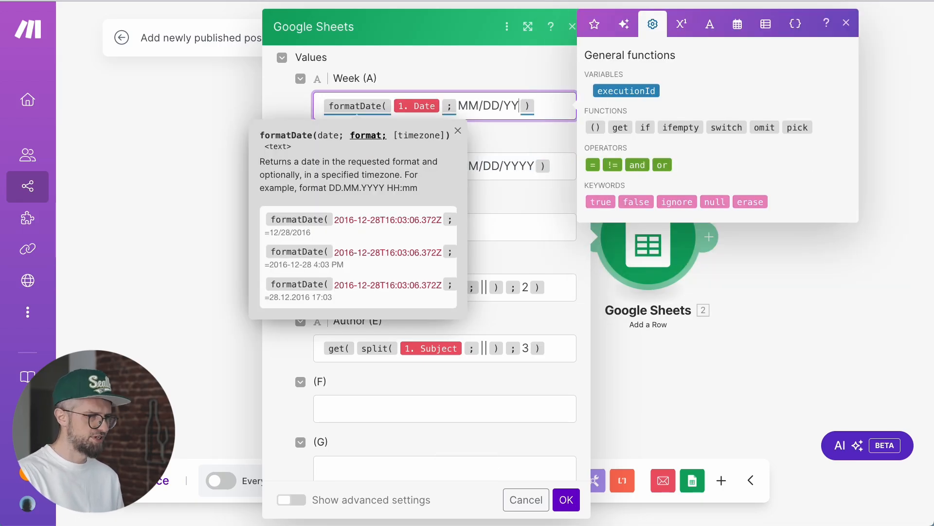
pyautogui.press('BackSpace')
pyautogui.press('BackSpace')
pyautogui.press('BackSpace')
pyautogui.press('BackSpace')
pyautogui.write('W')
pyautogui.click(507, 68)
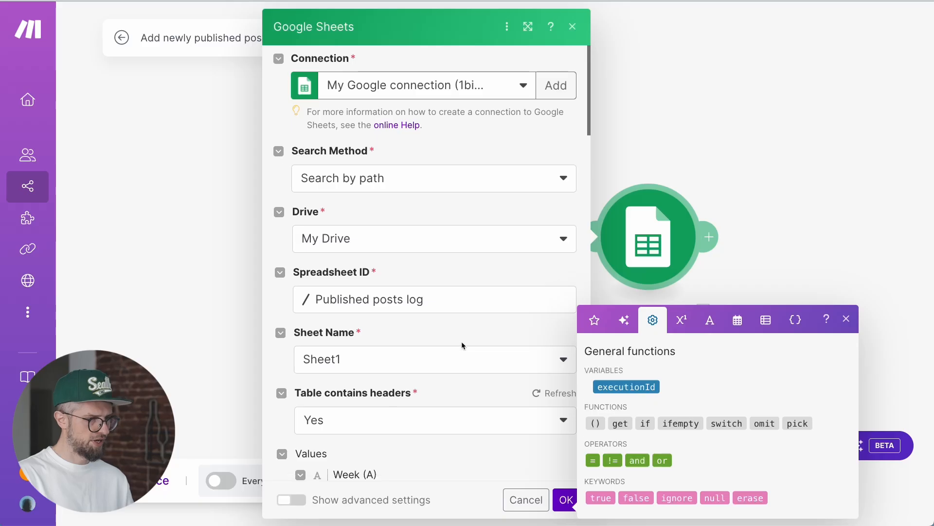
# Review the Google Sheets module's sheet settings and mapped column values, and save the module
pyautogui.scroll(-6, 461, 341)
pyautogui.scroll(2, 462, 343)
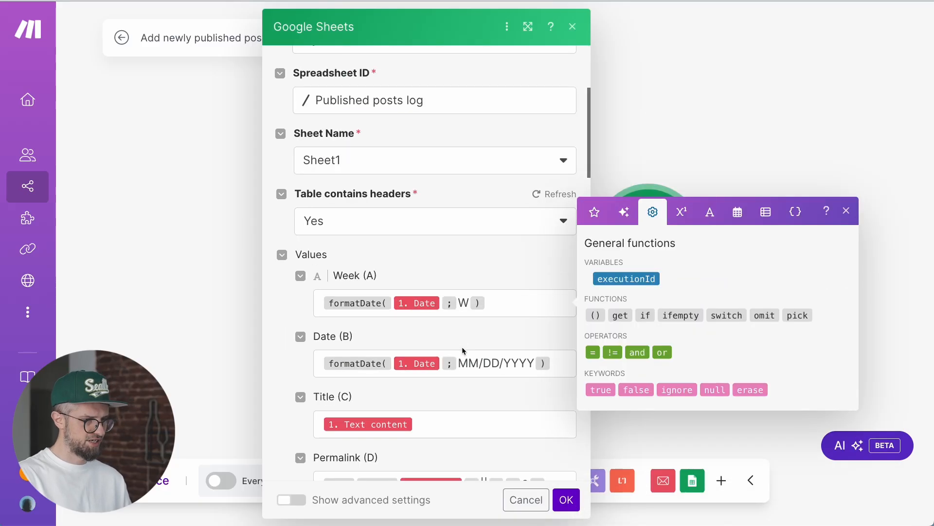
pyautogui.scroll(-4, 462, 347)
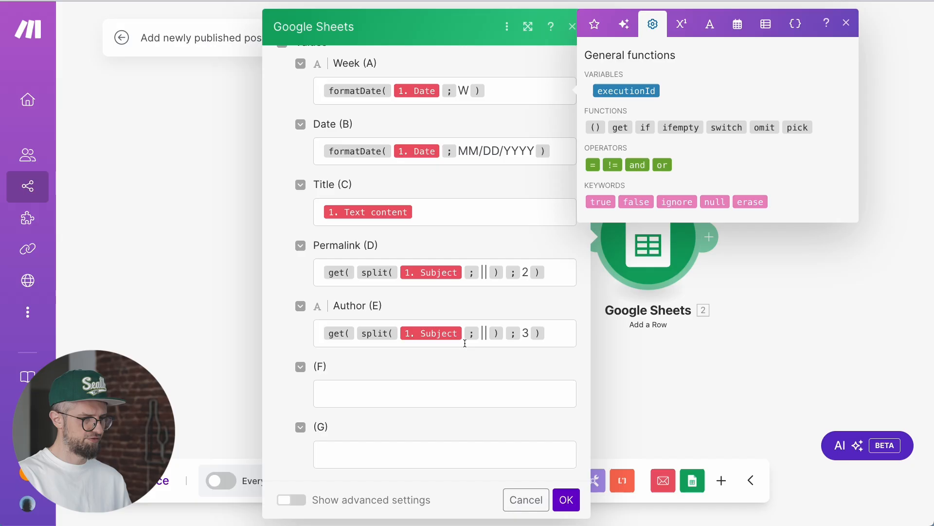
pyautogui.click(567, 500)
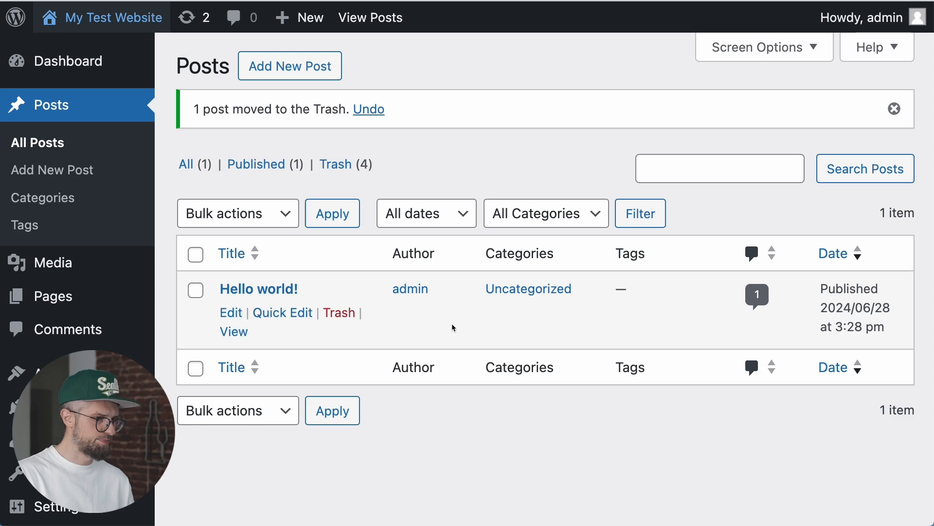
pyautogui.press('super+minus')
pyautogui.press('super+minus')
pyautogui.press('super+minus')
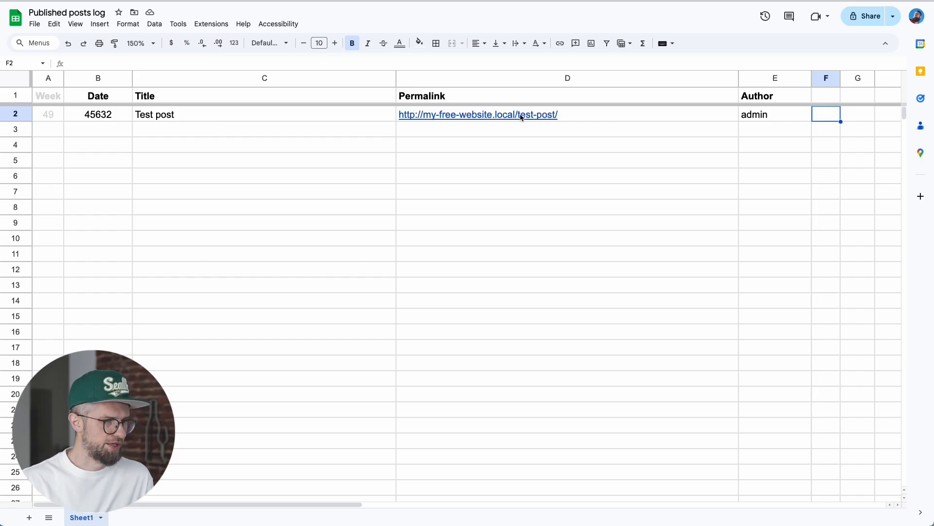
# Inspect the logged test post in the Published posts log spreadsheet and apply the Date number format to the whole Date column (B)
pyautogui.click(772, 115)
pyautogui.click(51, 120)
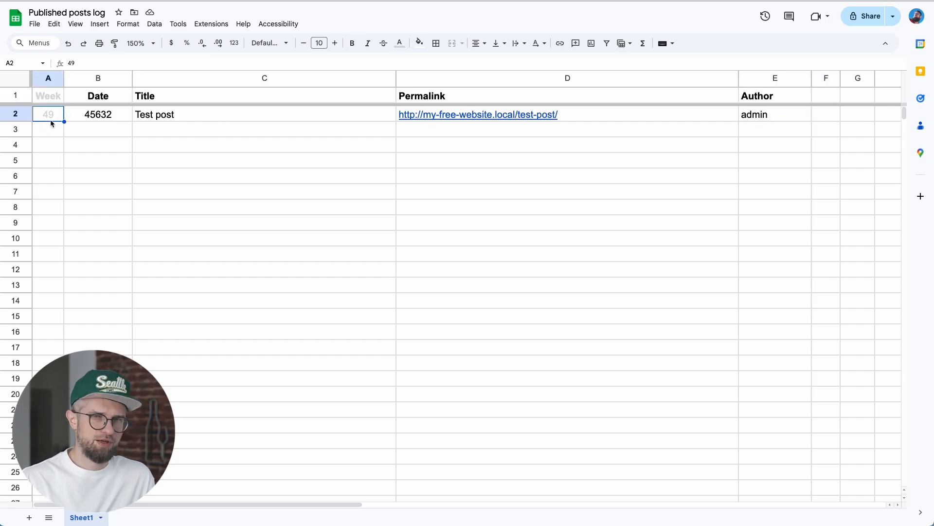
pyautogui.click(89, 119)
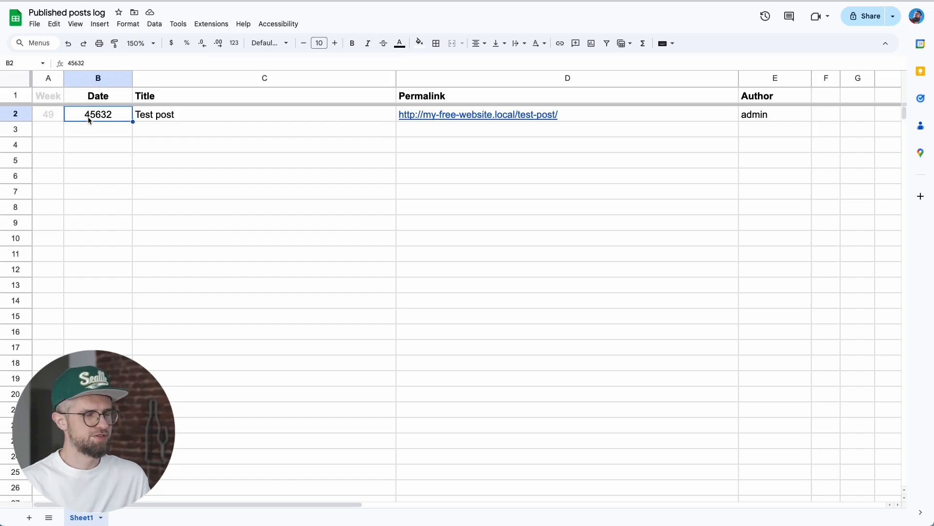
pyautogui.click(97, 78)
pyautogui.click(155, 26)
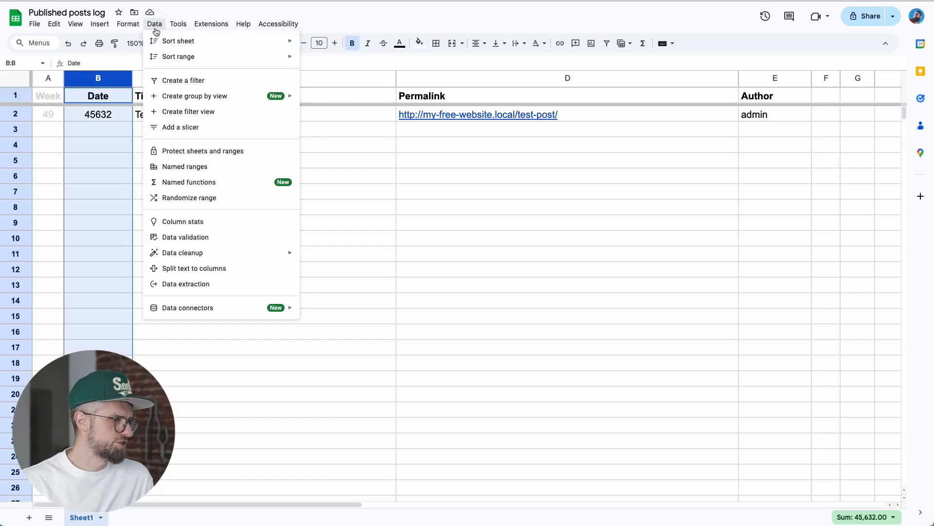
pyautogui.moveTo(128, 24)
pyautogui.moveTo(195, 65)
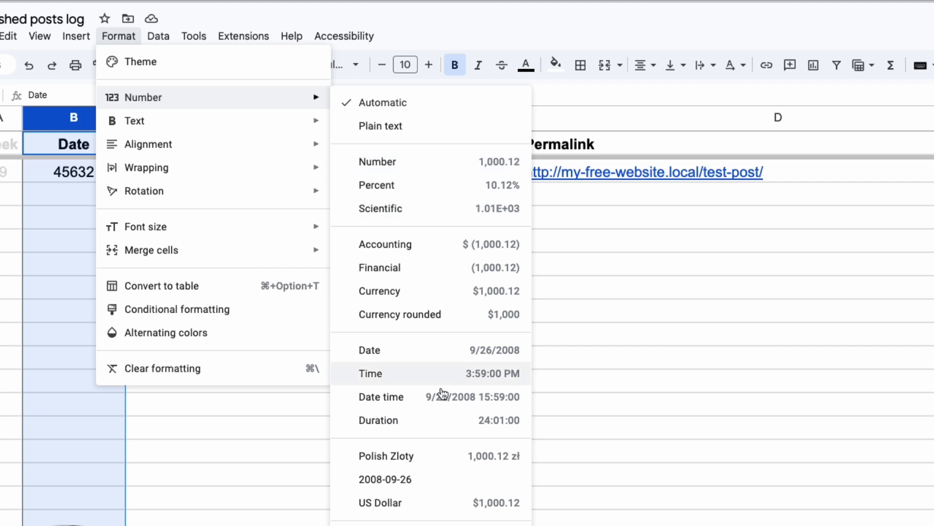
pyautogui.click(417, 344)
pyautogui.click(773, 287)
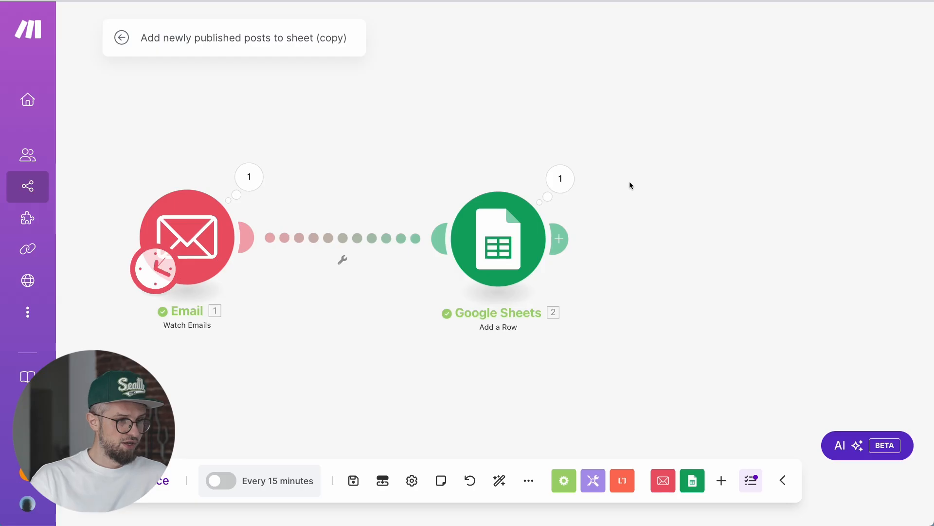
# Add a Notion Create a Database Item module after Google Sheets in the Make scenario, leaving its connection unset
pyautogui.click(559, 239)
pyautogui.click(394, 407)
pyautogui.write('notion')
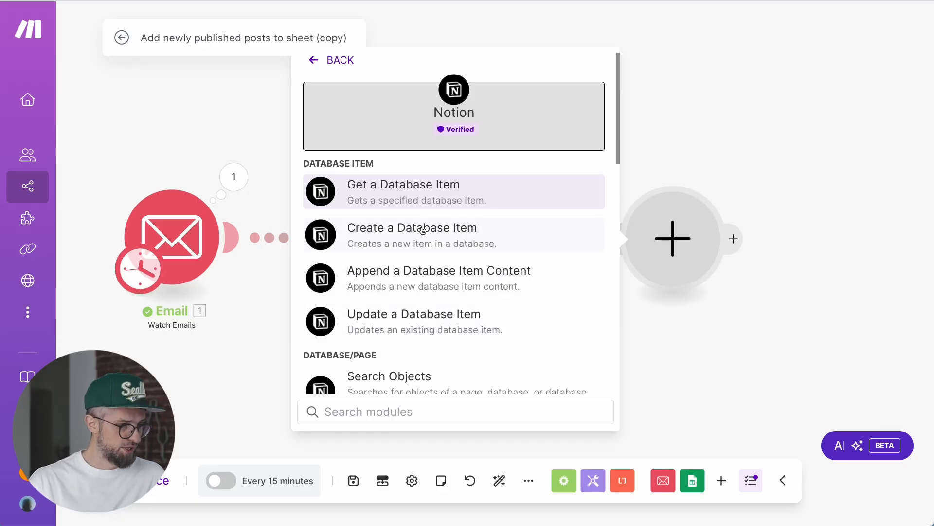
pyautogui.click(411, 228)
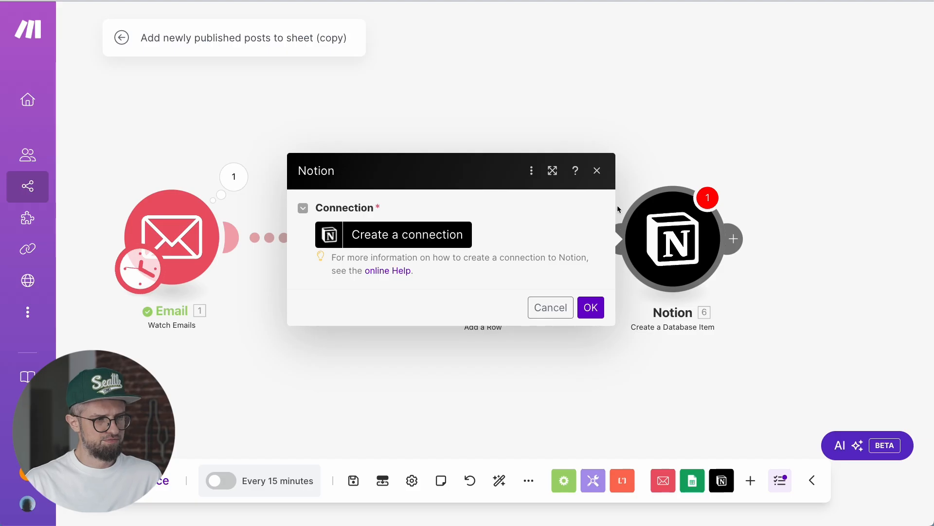
pyautogui.click(597, 171)
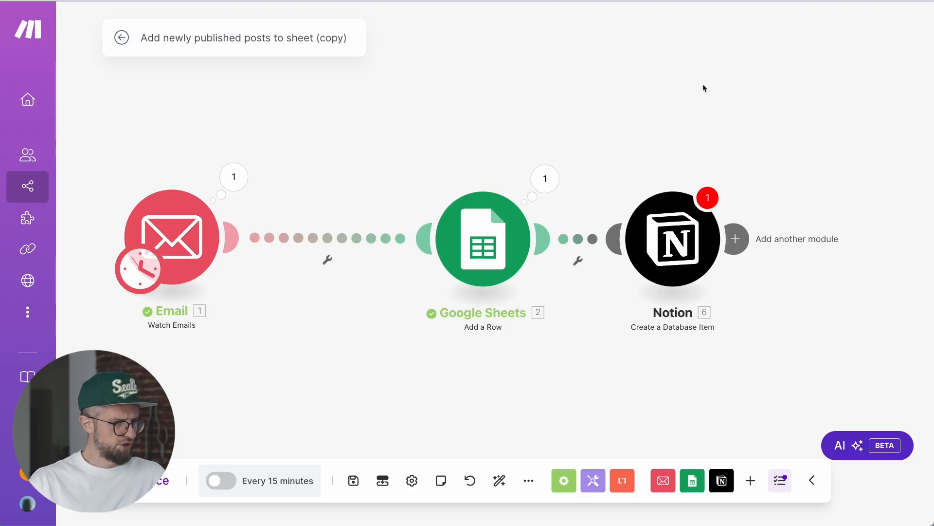
# Add an OpenAI (ChatGPT, Whisper, DALL-E) Message an Assistant module after the Notion module, leaving its connection unset
pyautogui.hscroll(5, 696, 107)
pyautogui.click(614, 241)
pyautogui.write('open')
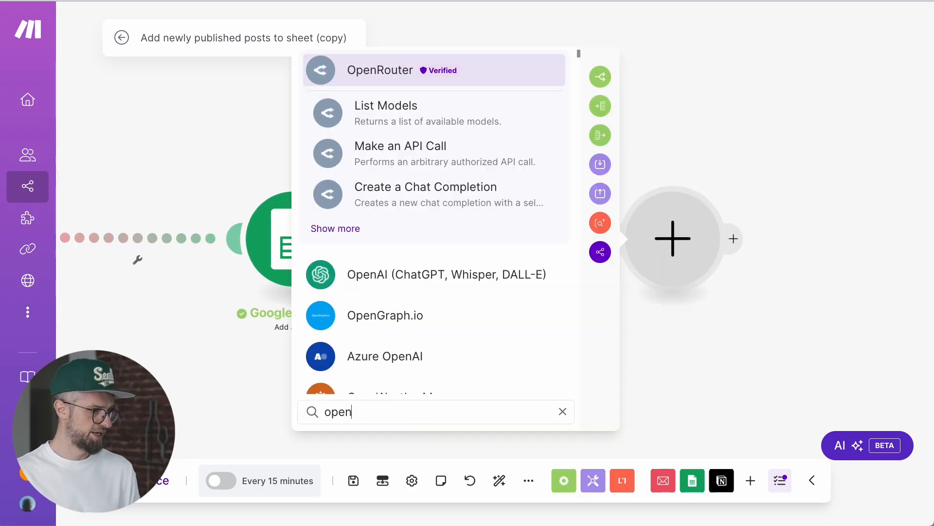
pyautogui.click(413, 281)
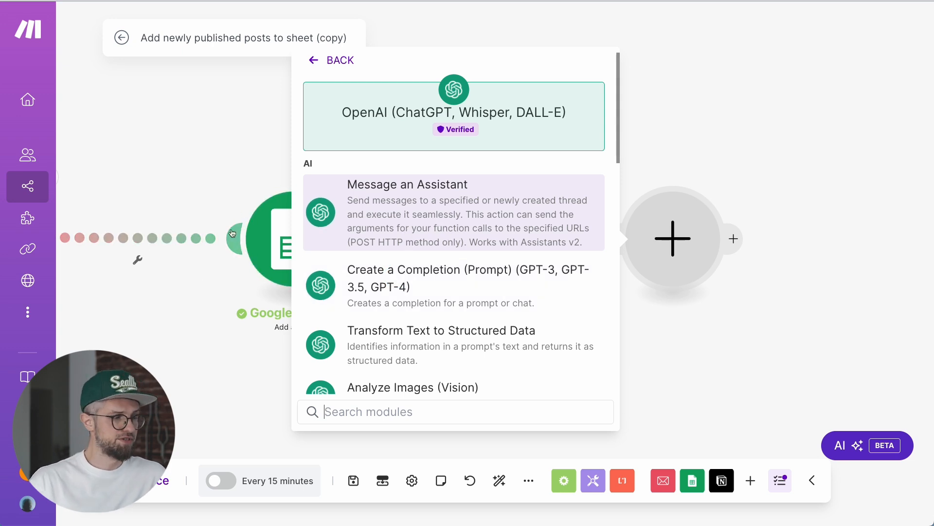
pyautogui.click(411, 218)
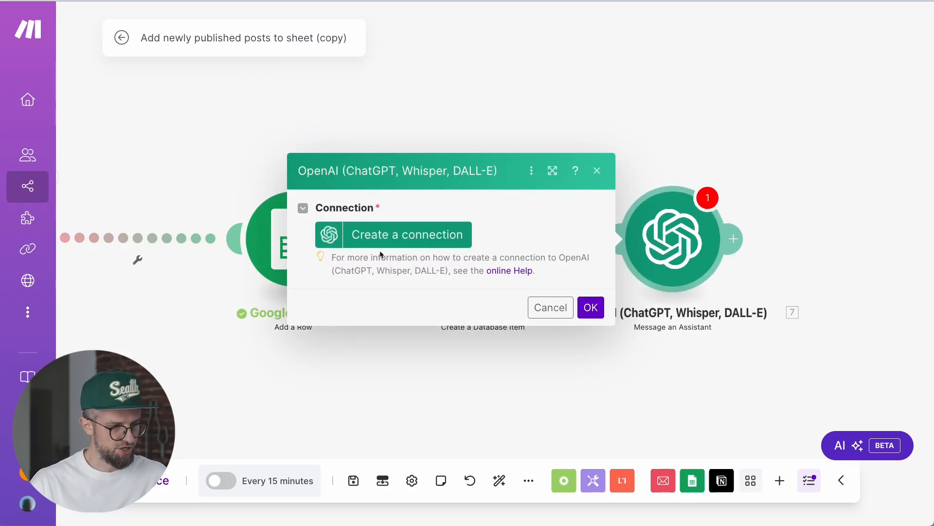
pyautogui.click(525, 110)
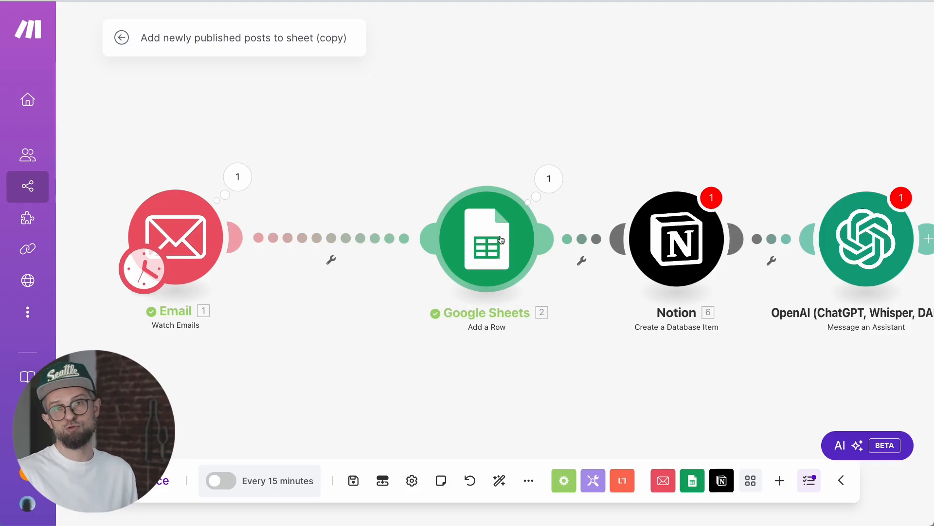
pyautogui.hscroll(3, 503, 240)
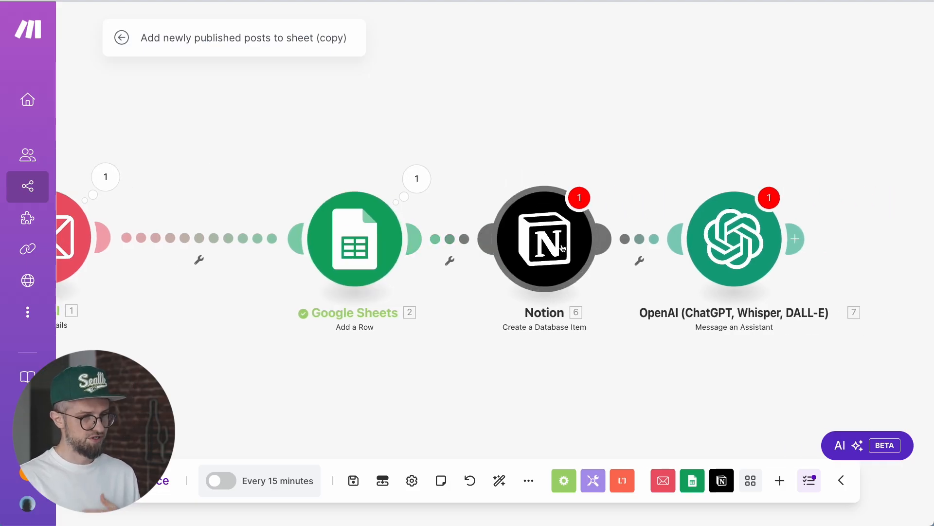